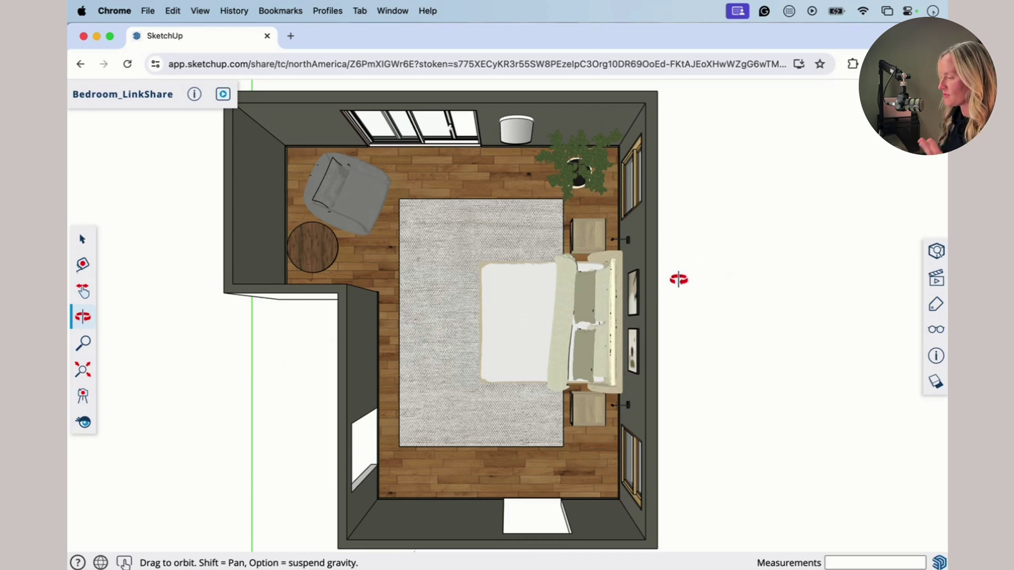
# - Orbit the flat floor plan into a tilted 3D perspective above one corner
pyautogui.moveTo(456, 322); pyautogui.dragTo(552, 156)
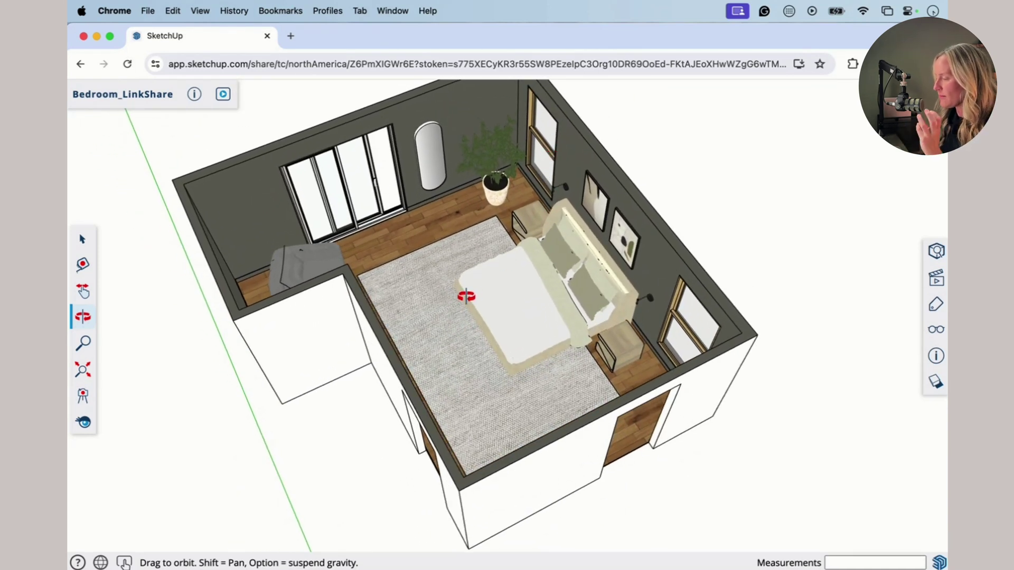
pyautogui.moveTo(466, 296); pyautogui.dragTo(600, 270)
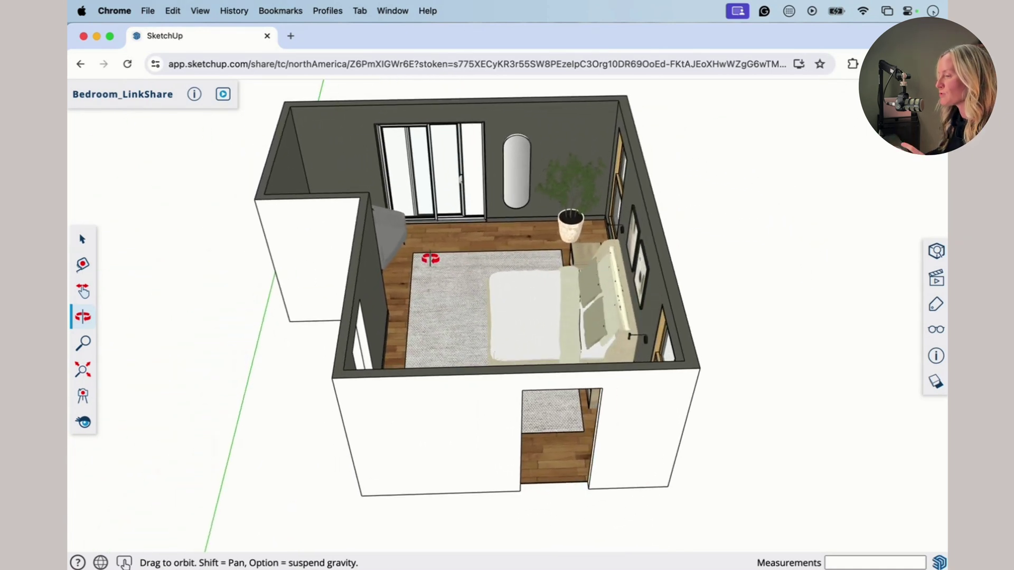
pyautogui.moveTo(398, 264); pyautogui.dragTo(502, 320)
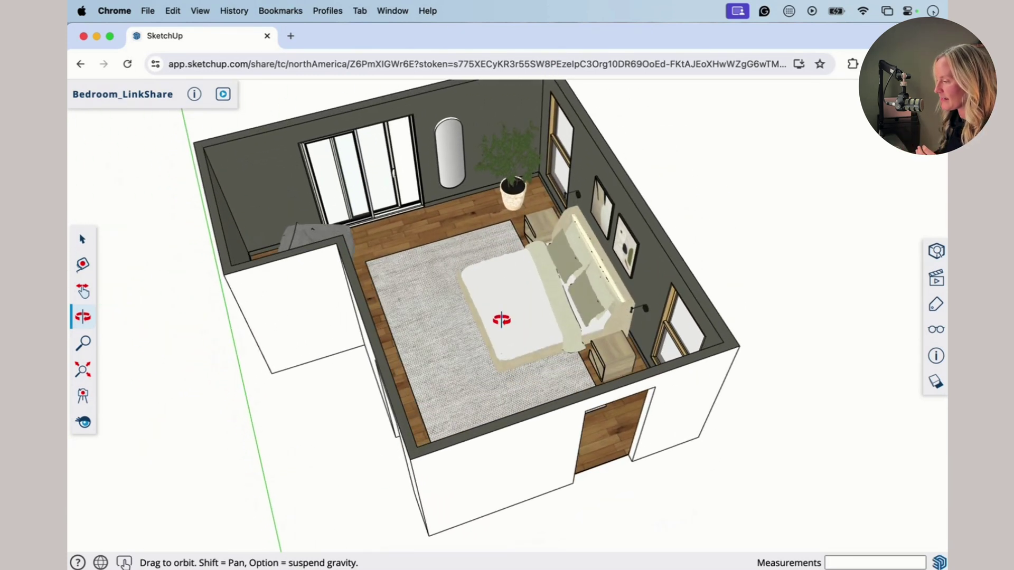
# - Pan the room view slightly sideways and down
pyautogui.click(83, 292)
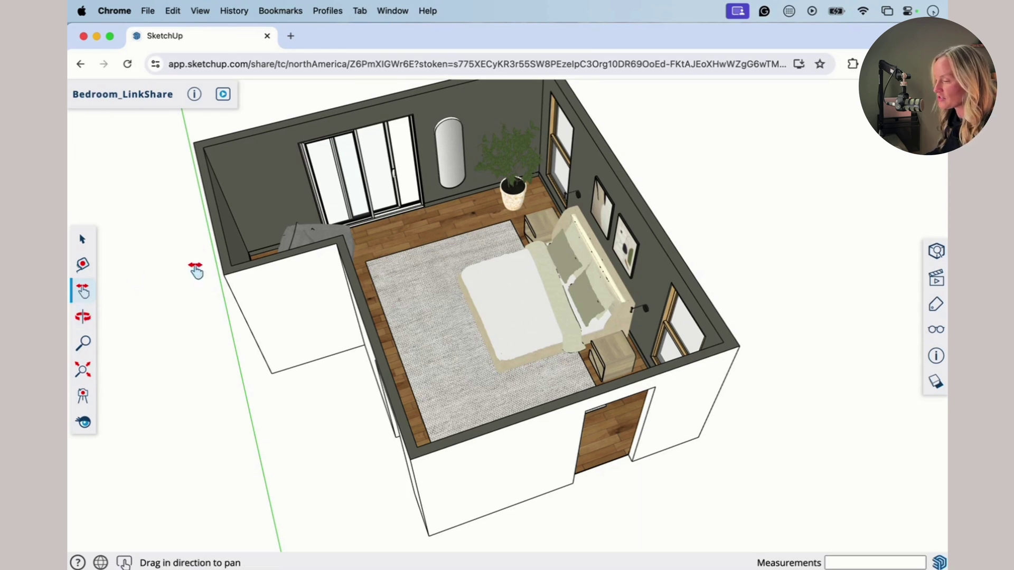
pyautogui.moveTo(469, 268); pyautogui.dragTo(486, 295)
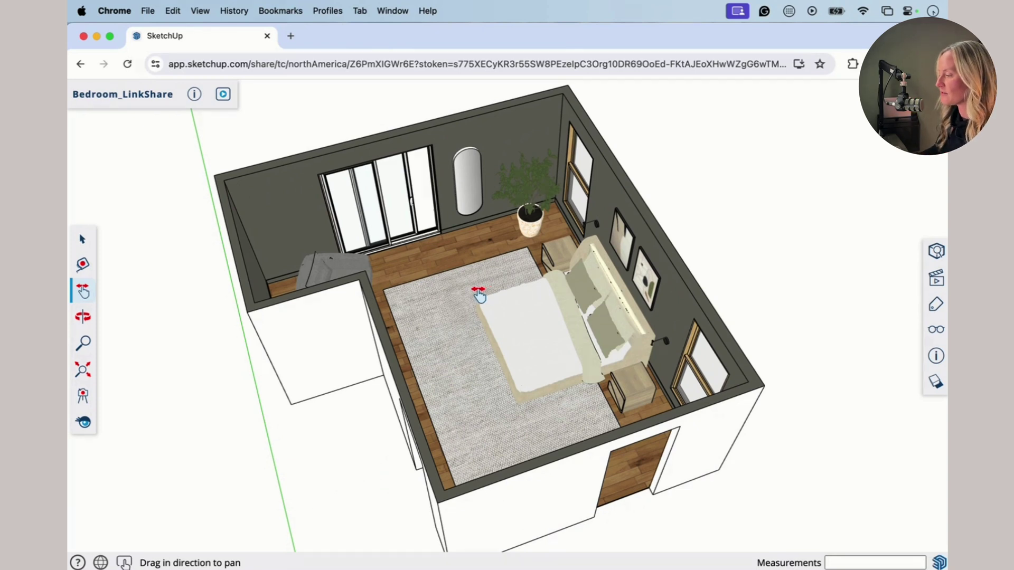
pyautogui.moveTo(478, 293)
pyautogui.mouseDown()
pyautogui.moveTo(452, 235)
pyautogui.moveTo(482, 296)
pyautogui.moveTo(466, 284)
pyautogui.mouseUp()
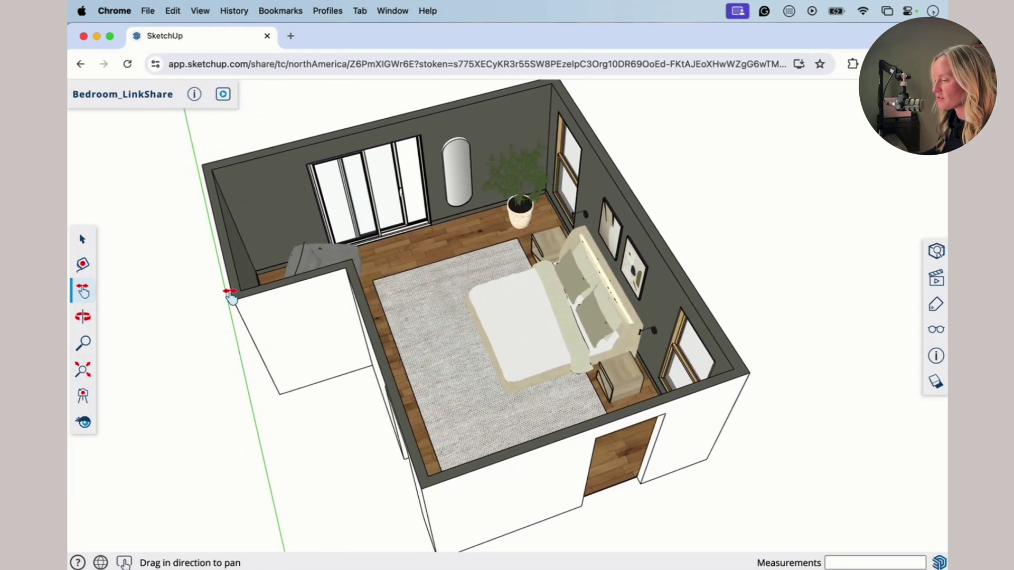
# - Orbit to face the bed wall frontally and pan to recentre the room
pyautogui.click(83, 317)
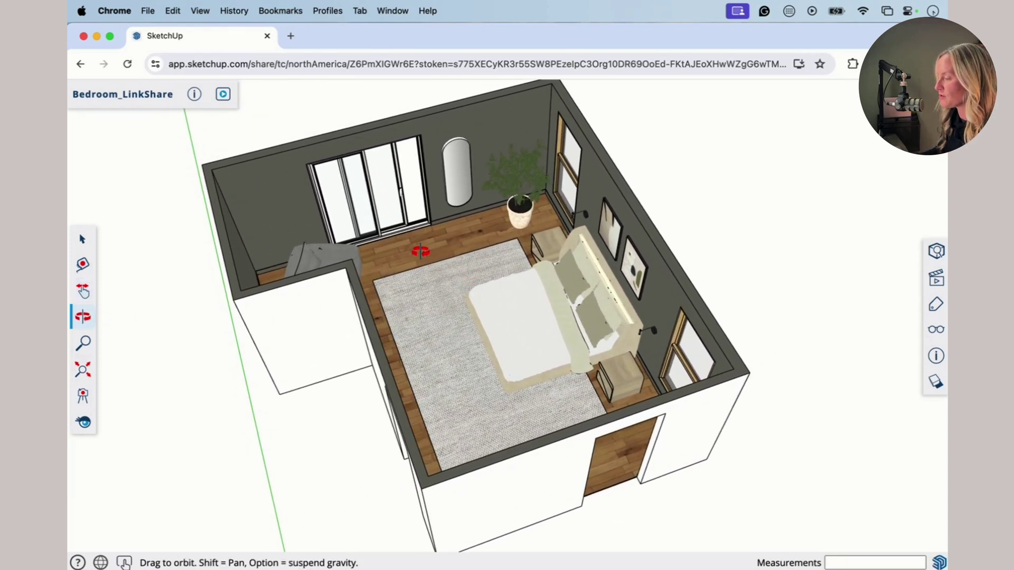
pyautogui.moveTo(313, 282); pyautogui.dragTo(567, 222)
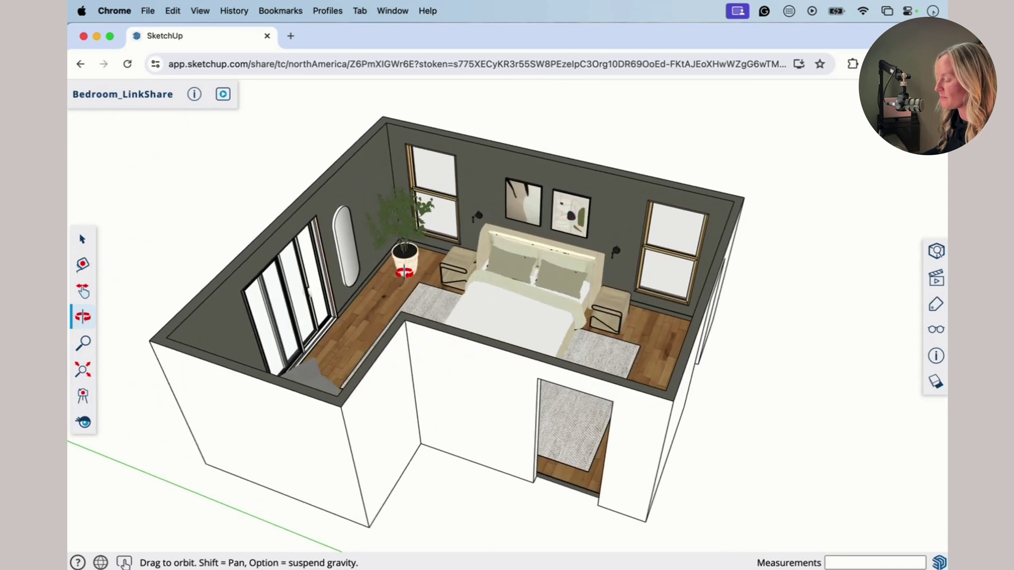
pyautogui.moveTo(404, 272); pyautogui.dragTo(537, 269)
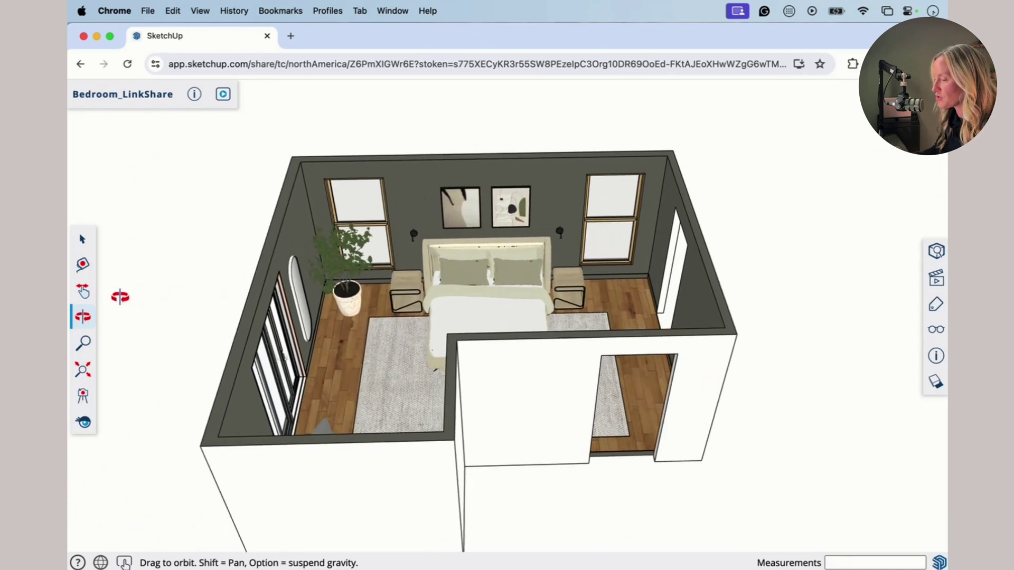
pyautogui.click(83, 291)
pyautogui.moveTo(538, 404); pyautogui.dragTo(538, 373)
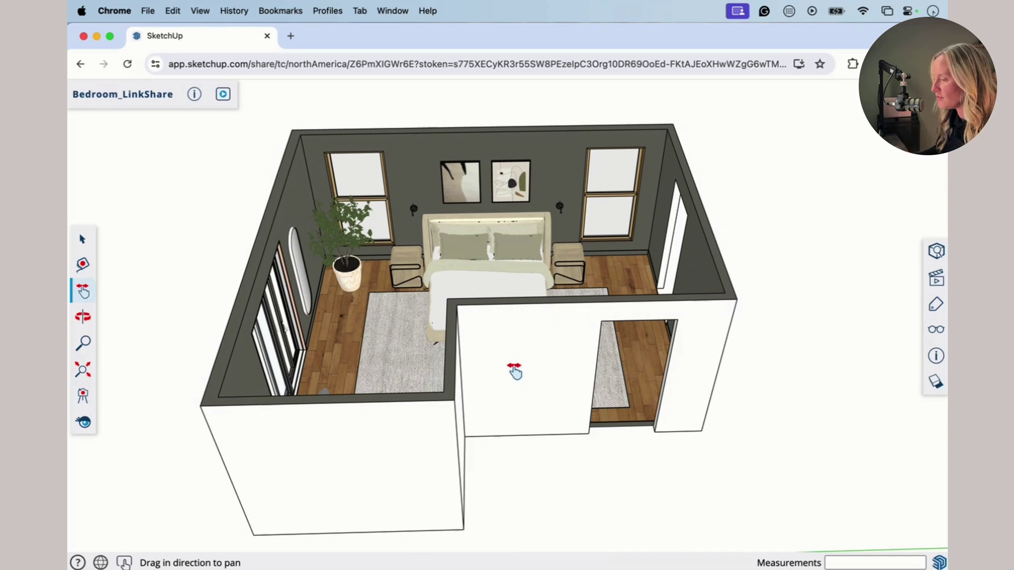
pyautogui.moveTo(513, 369)
pyautogui.mouseDown()
pyautogui.moveTo(539, 369)
pyautogui.moveTo(498, 380)
pyautogui.mouseUp()
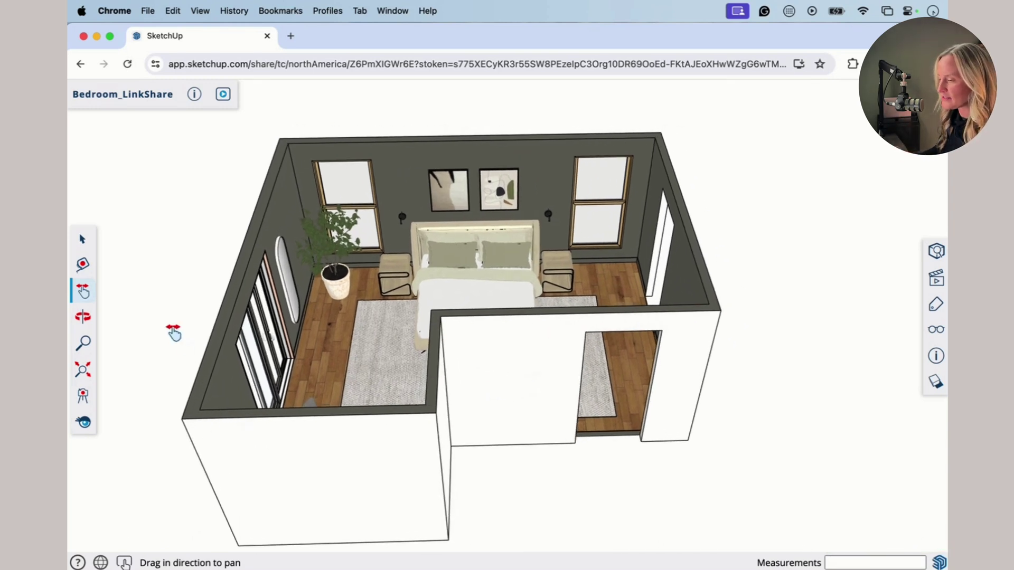
# - Zoom in slightly so the frontal bedroom view fills more of the screen
pyautogui.click(83, 344)
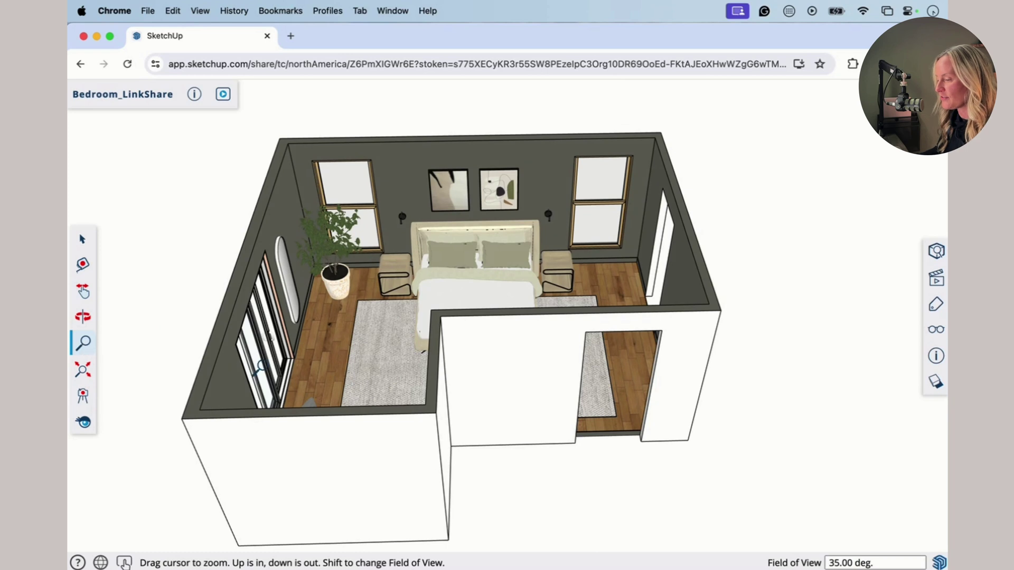
pyautogui.moveTo(453, 292); pyautogui.dragTo(504, 317)
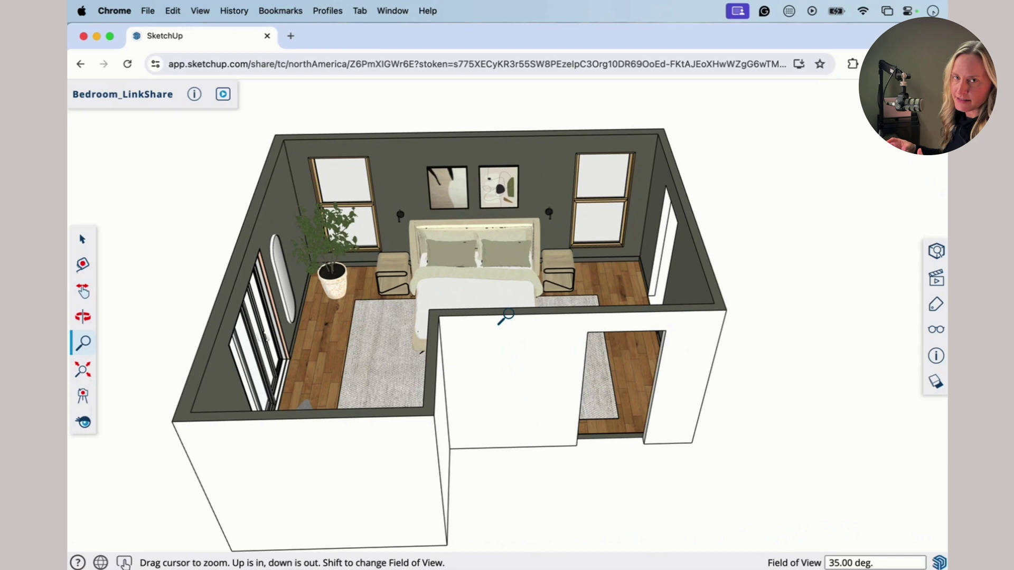
pyautogui.moveTo(259, 291); pyautogui.dragTo(231, 288)
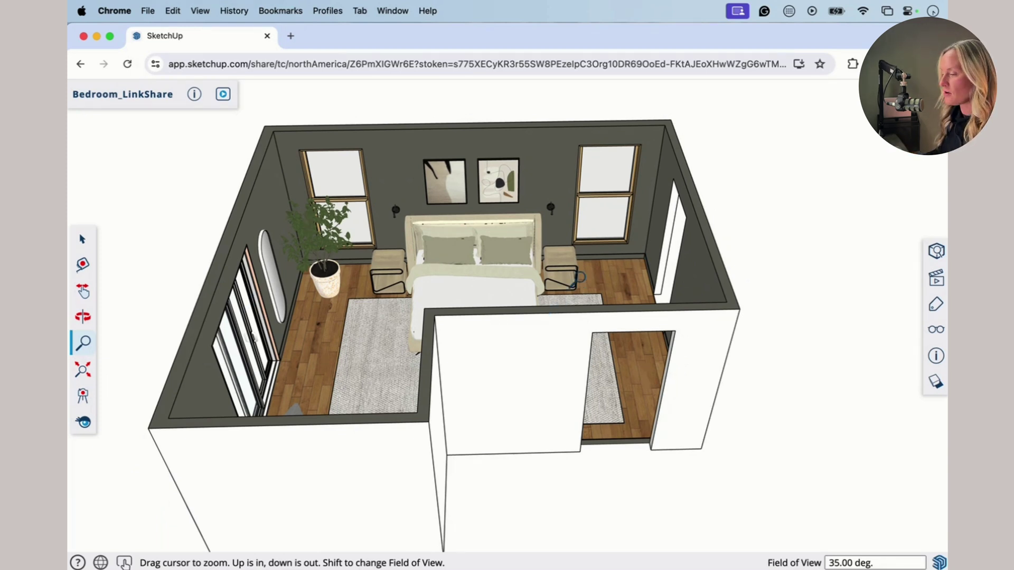
# - Zoom in and out on the potted plant beside the bed
pyautogui.click(83, 317)
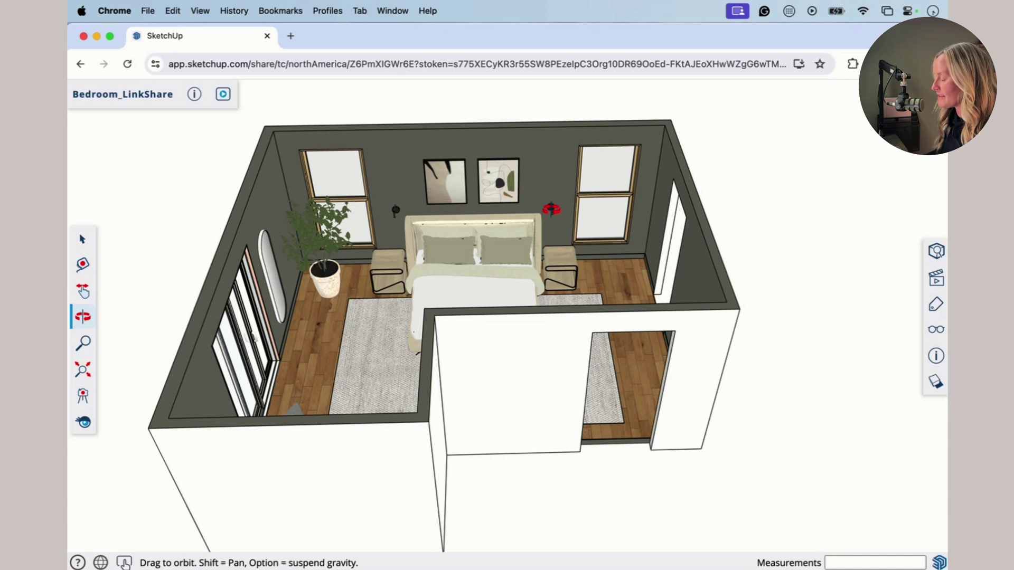
pyautogui.scroll(5, 553, 209)
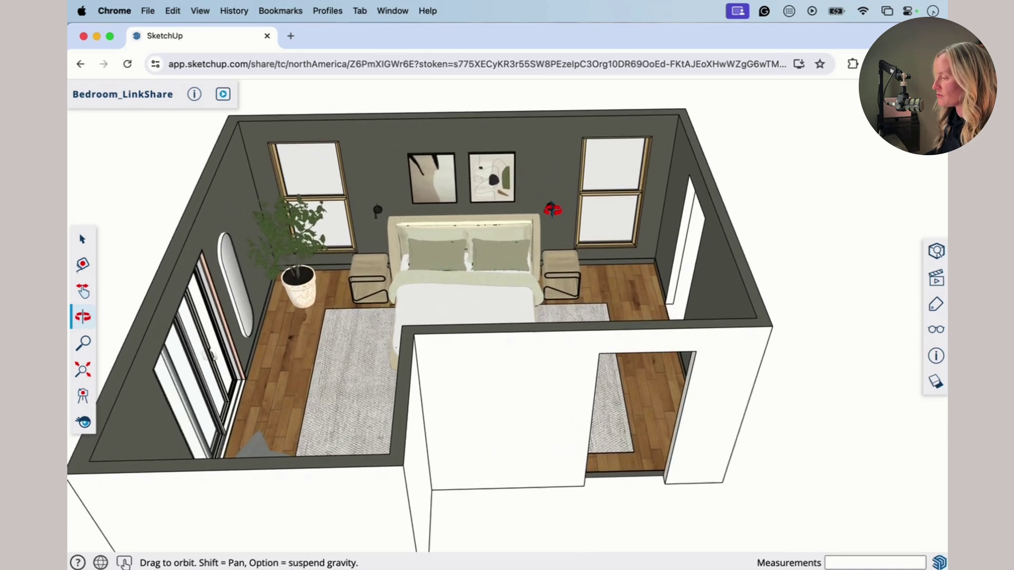
pyautogui.scroll(8, 553, 209)
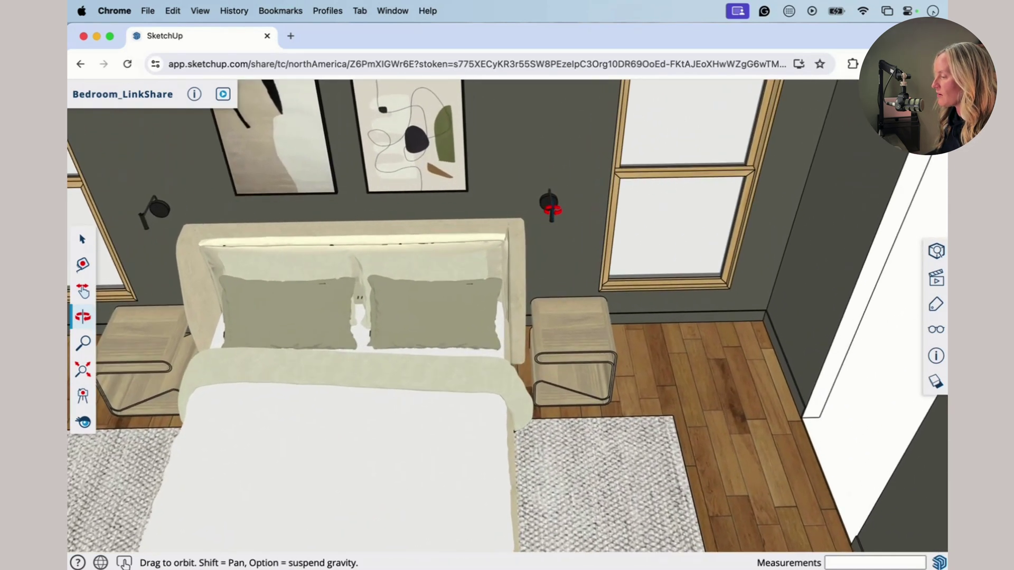
pyautogui.scroll(-5, 552, 210)
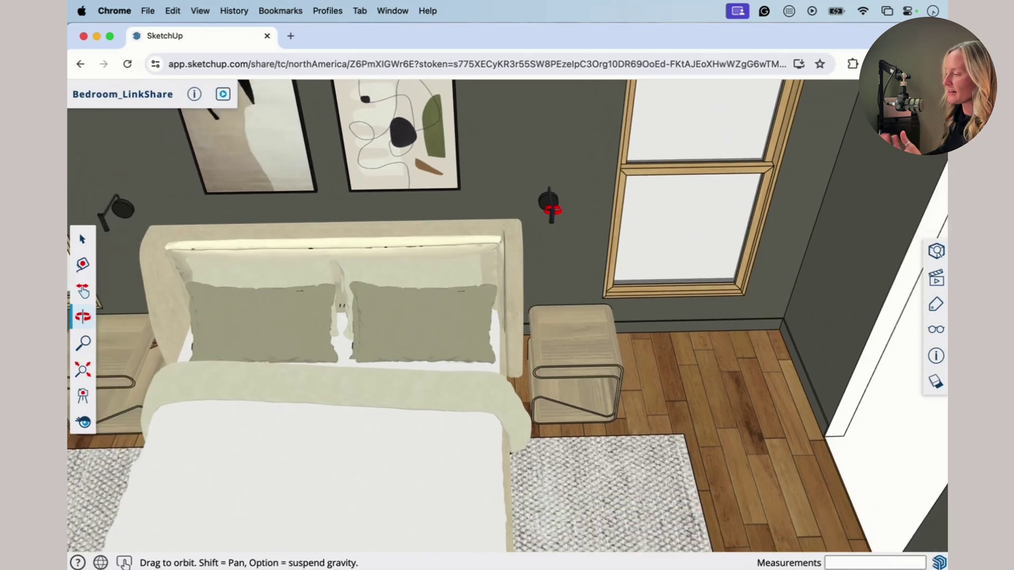
pyautogui.scroll(5, 553, 210)
pyautogui.scroll(-4, 553, 210)
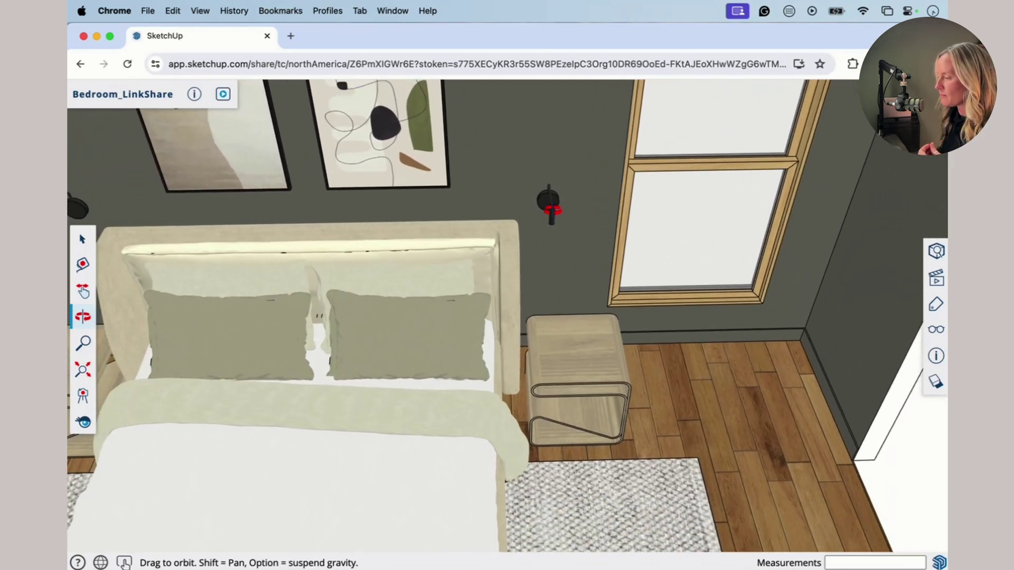
pyautogui.scroll(6, 553, 209)
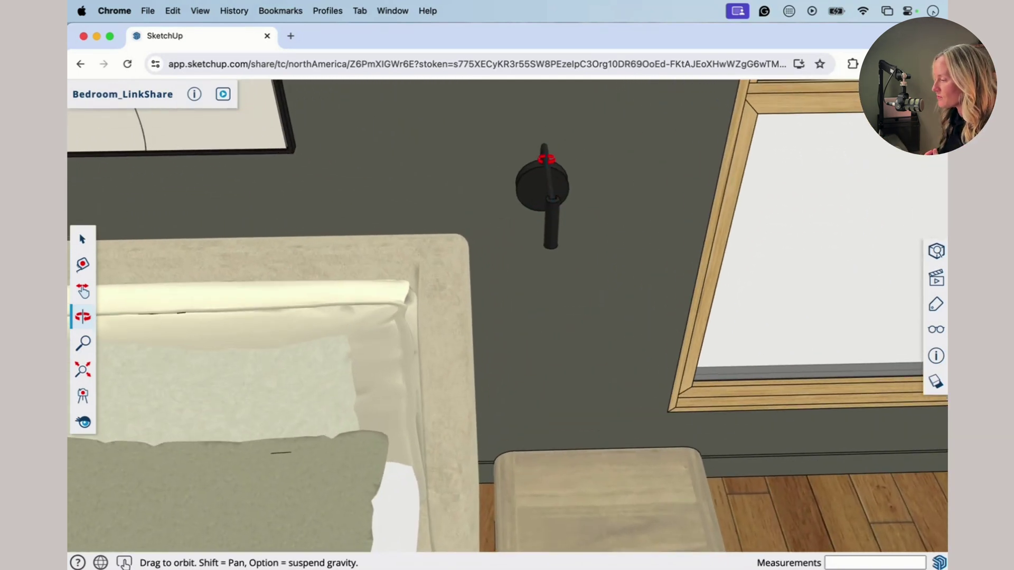
pyautogui.scroll(3, 546, 158)
pyautogui.scroll(-6, 546, 158)
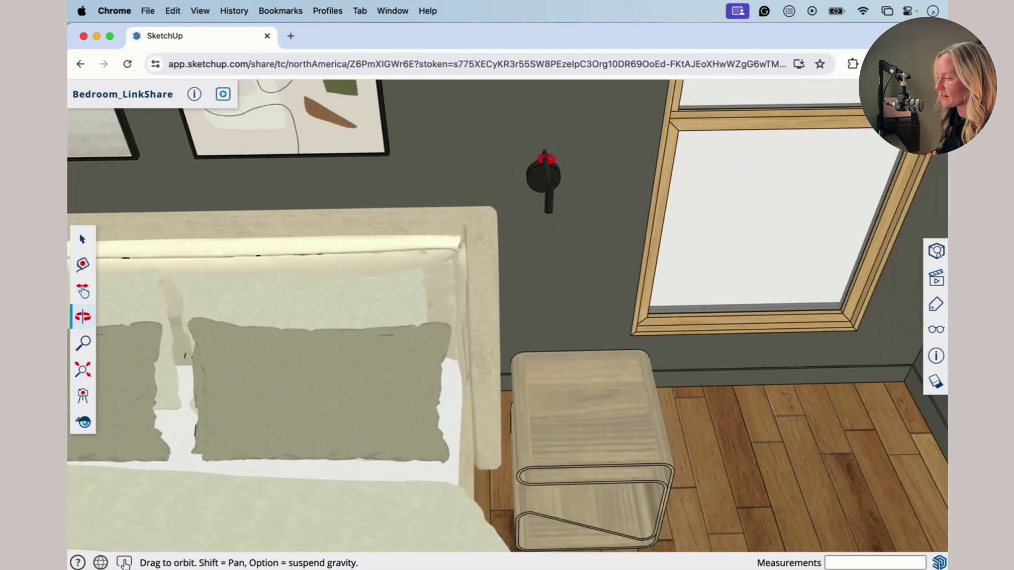
pyautogui.scroll(-8, 546, 158)
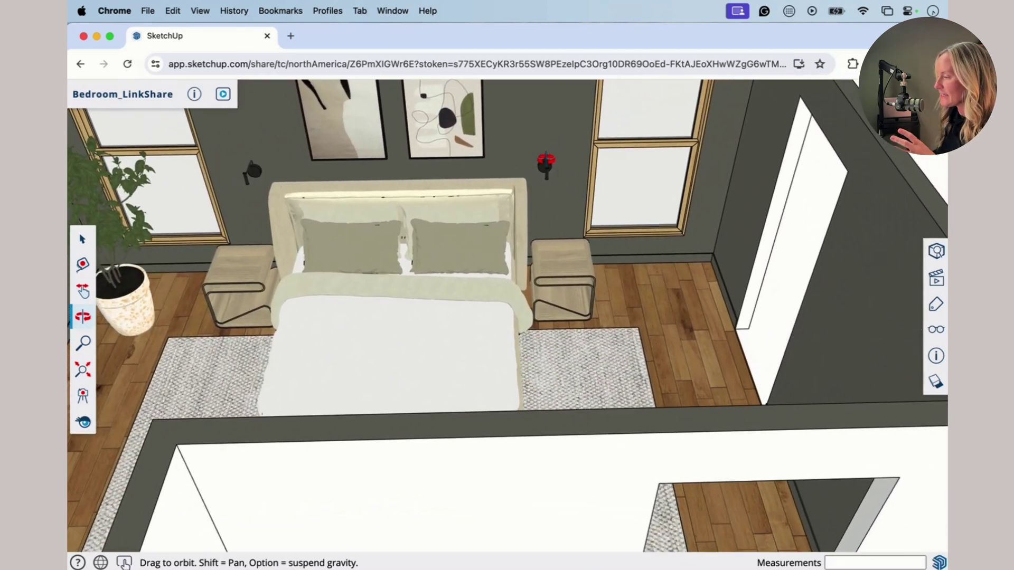
# - Orbit around the bed, then zoom close on the plant and left nightstand
pyautogui.moveTo(547, 159); pyautogui.dragTo(125, 206)
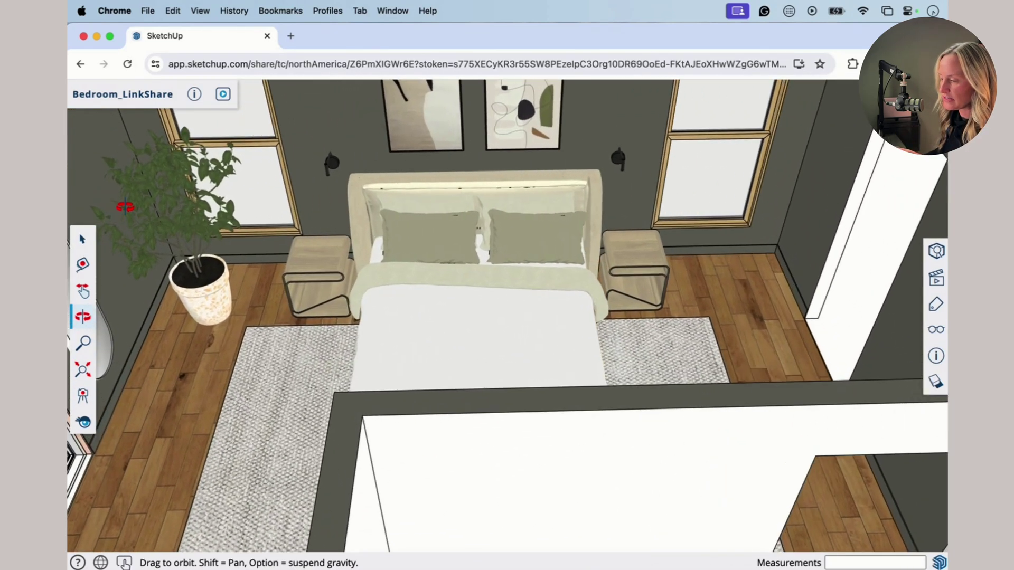
pyautogui.scroll(8, 125, 206)
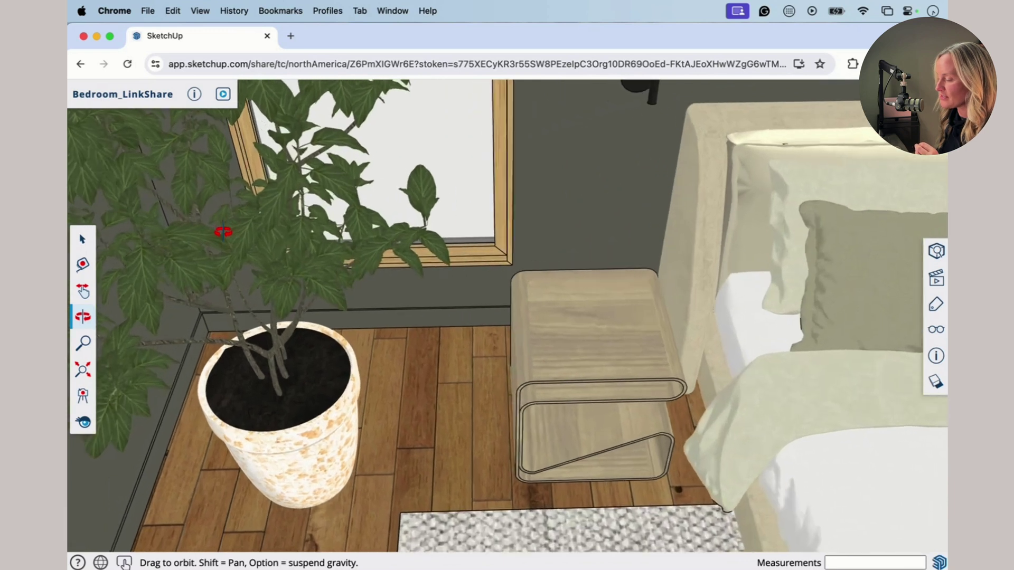
pyautogui.scroll(8, 283, 233)
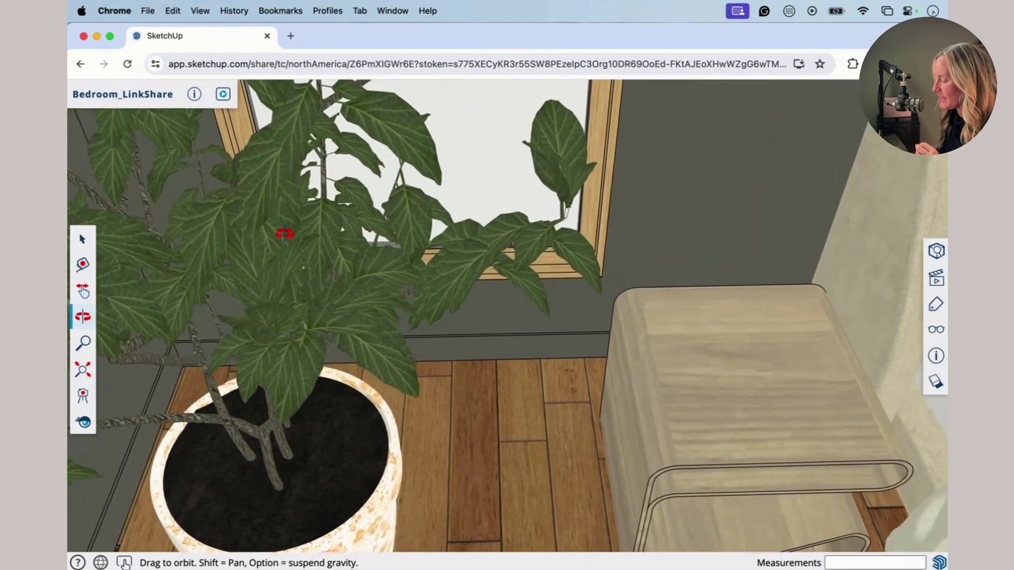
pyautogui.scroll(6, 285, 233)
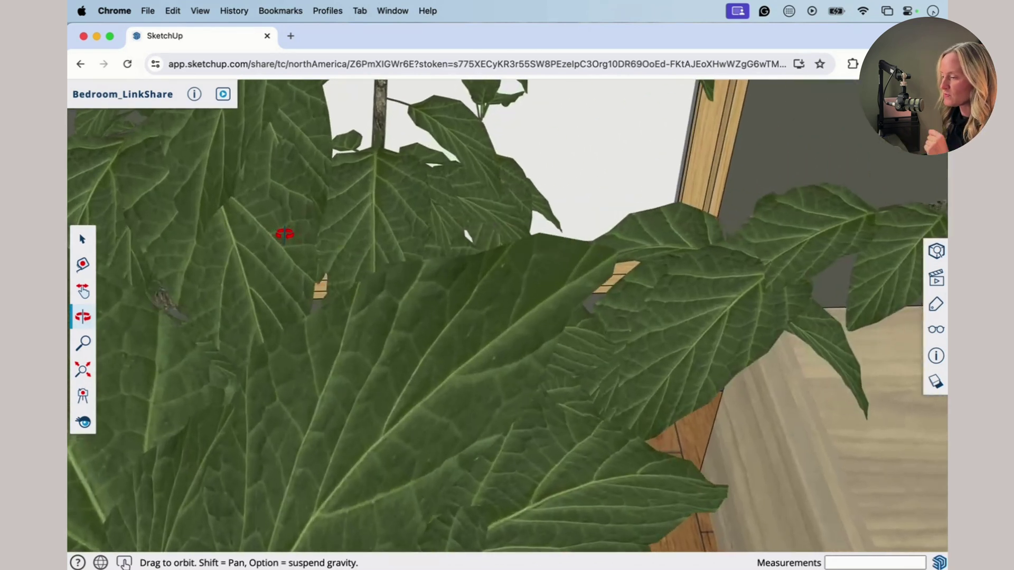
pyautogui.scroll(-10, 284, 233)
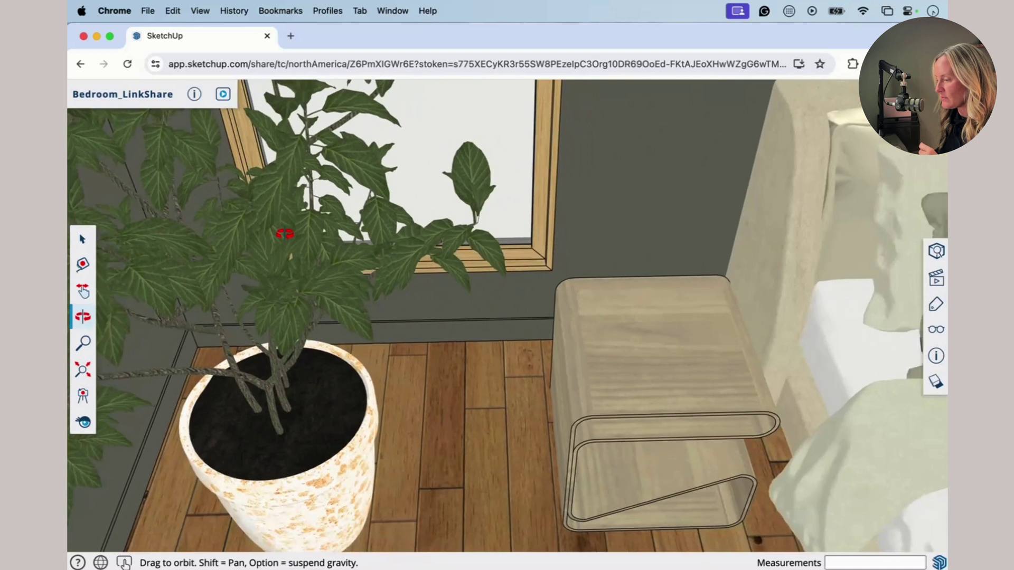
pyautogui.scroll(-6, 285, 233)
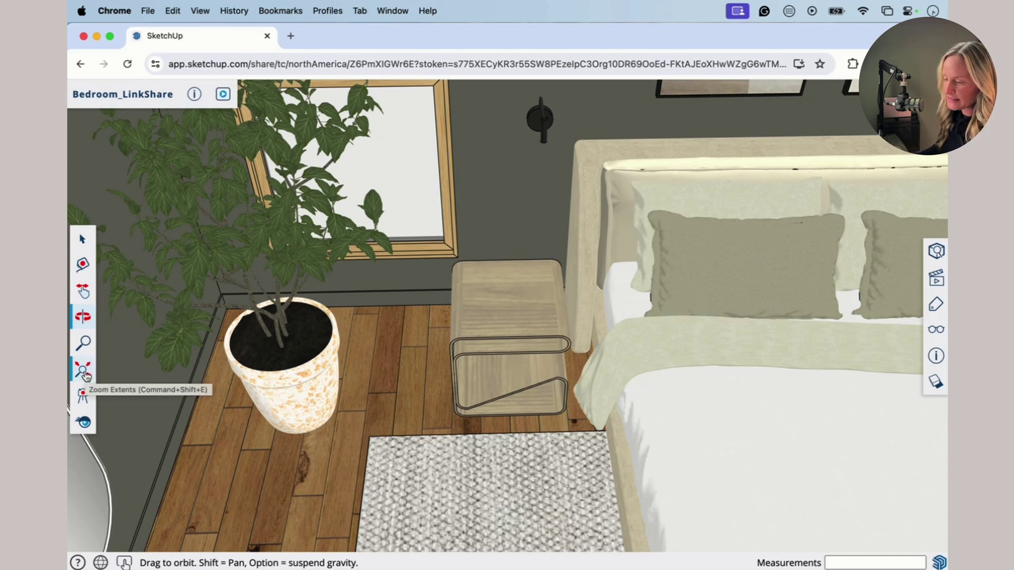
# - Zoom Extents to frame the whole bedroom, orbit and zoom briefly, then refit it
pyautogui.click(85, 374)
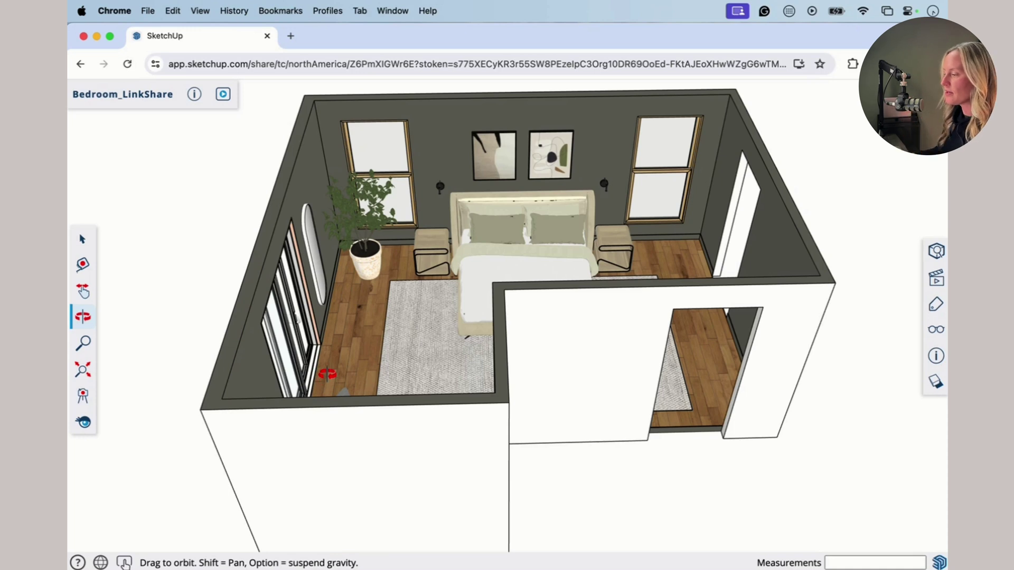
pyautogui.moveTo(563, 226); pyautogui.dragTo(562, 225)
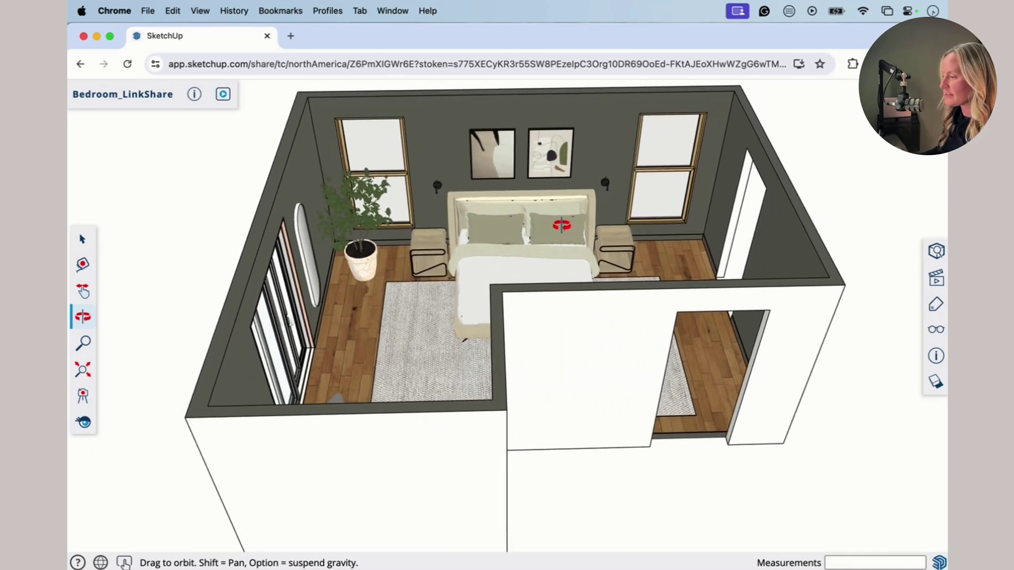
pyautogui.scroll(-4, 561, 226)
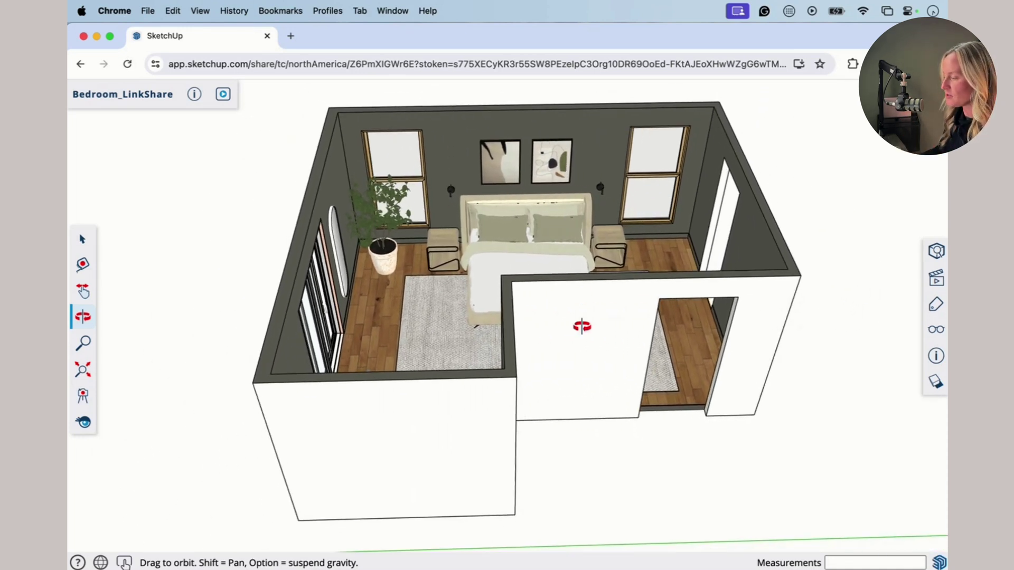
pyautogui.scroll(6, 582, 326)
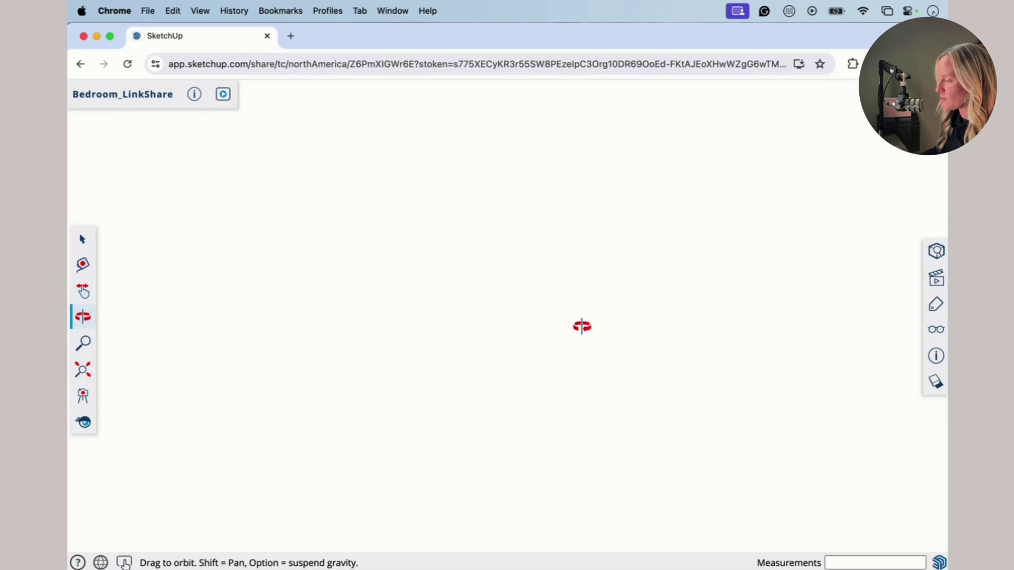
pyautogui.click(84, 371)
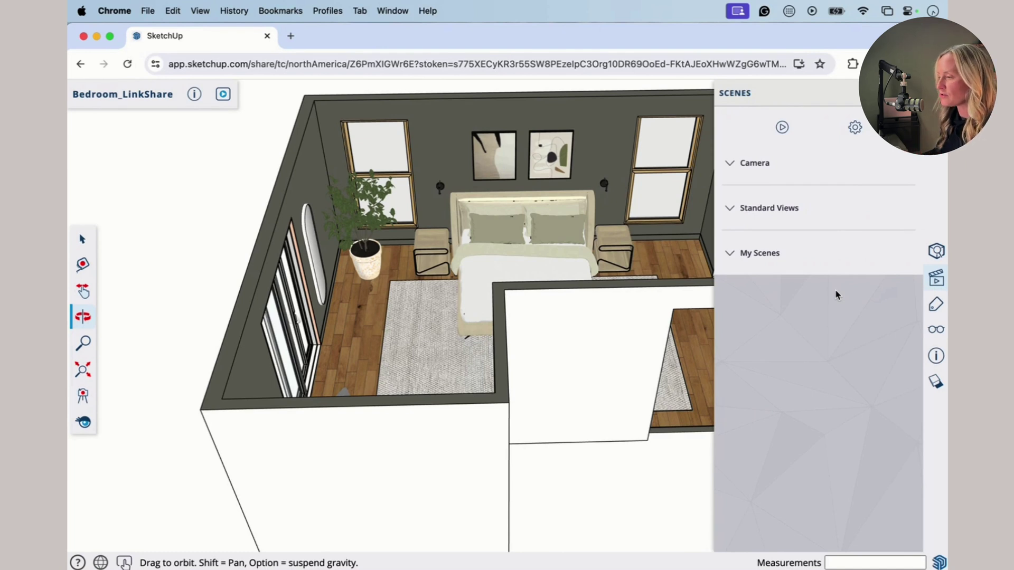
# - Expand My Scenes and select the TopView3D scene
pyautogui.click(746, 256)
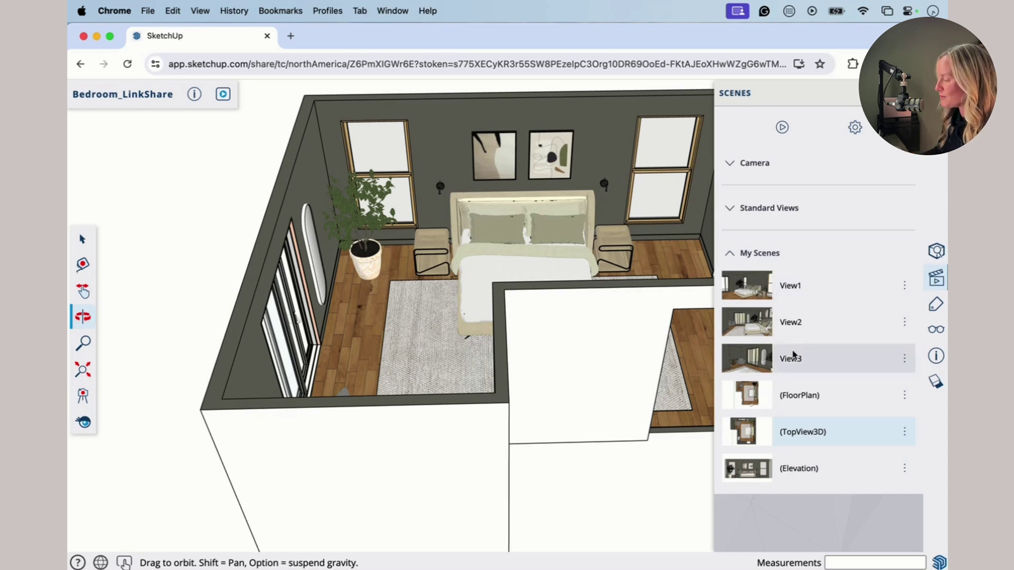
pyautogui.click(802, 440)
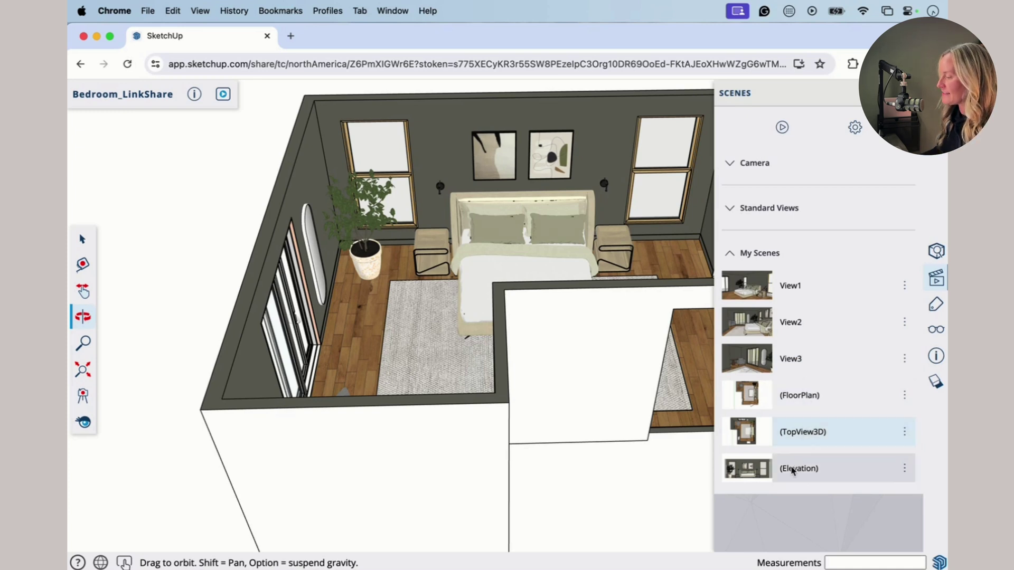
# - Go to the View1 scene, close the Scenes panel, and orbit toward both side walls
pyautogui.click(781, 289)
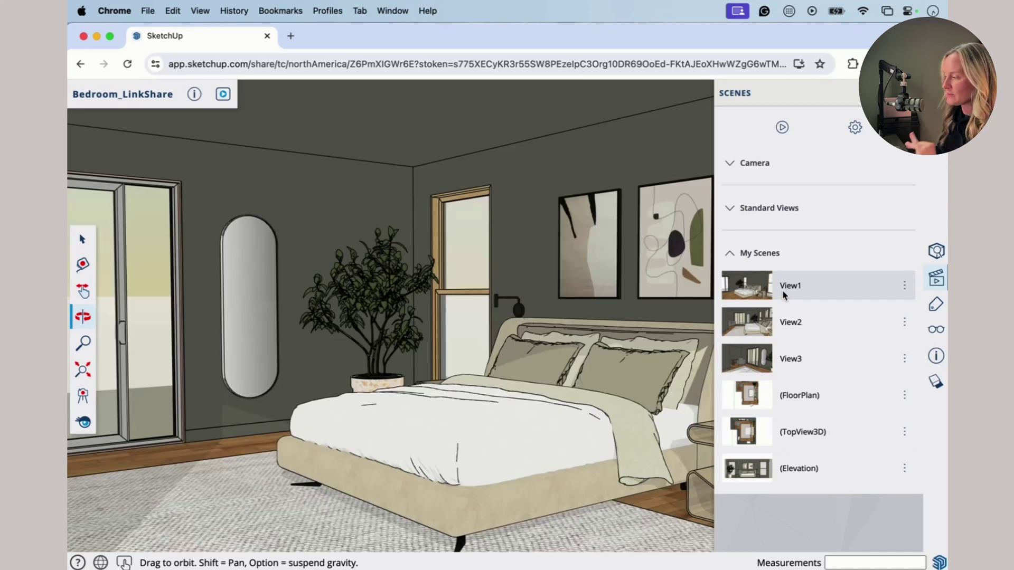
pyautogui.click(679, 327)
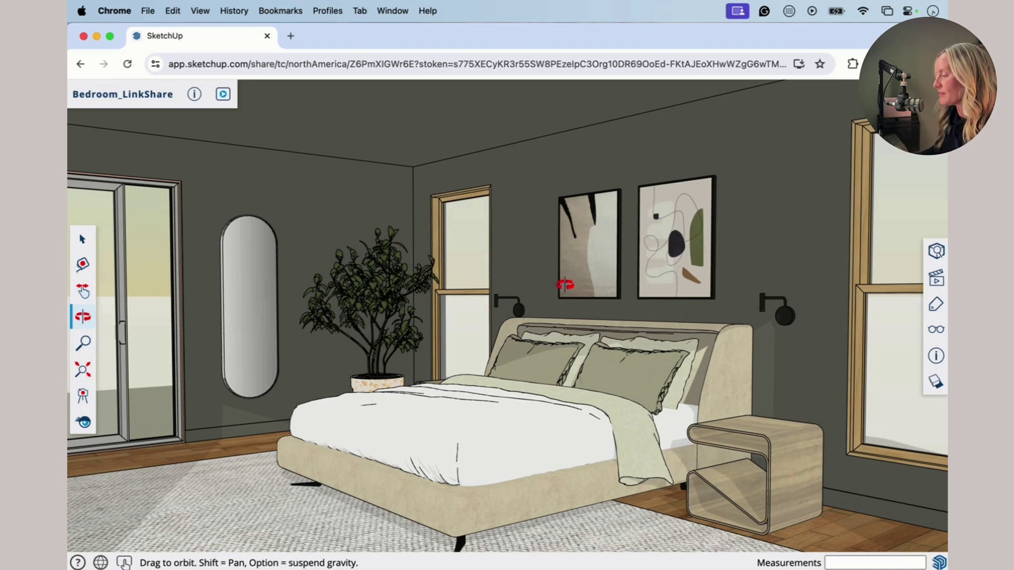
pyautogui.moveTo(565, 284)
pyautogui.mouseDown()
pyautogui.moveTo(543, 290)
pyautogui.moveTo(594, 289)
pyautogui.moveTo(556, 293)
pyautogui.mouseUp()
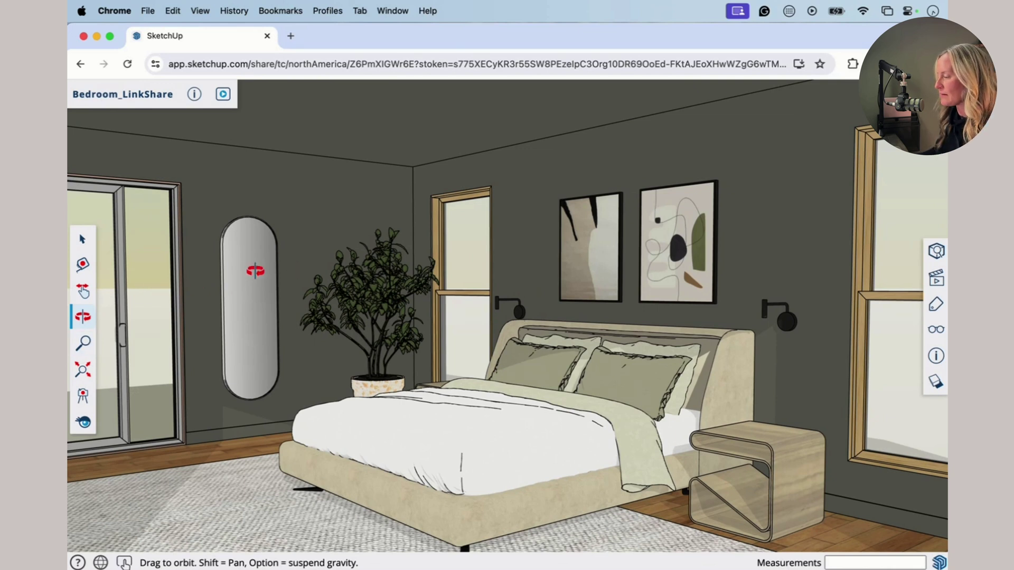
pyautogui.moveTo(520, 338)
pyautogui.mouseDown()
pyautogui.moveTo(326, 339)
pyautogui.moveTo(470, 350)
pyautogui.moveTo(518, 335)
pyautogui.mouseUp()
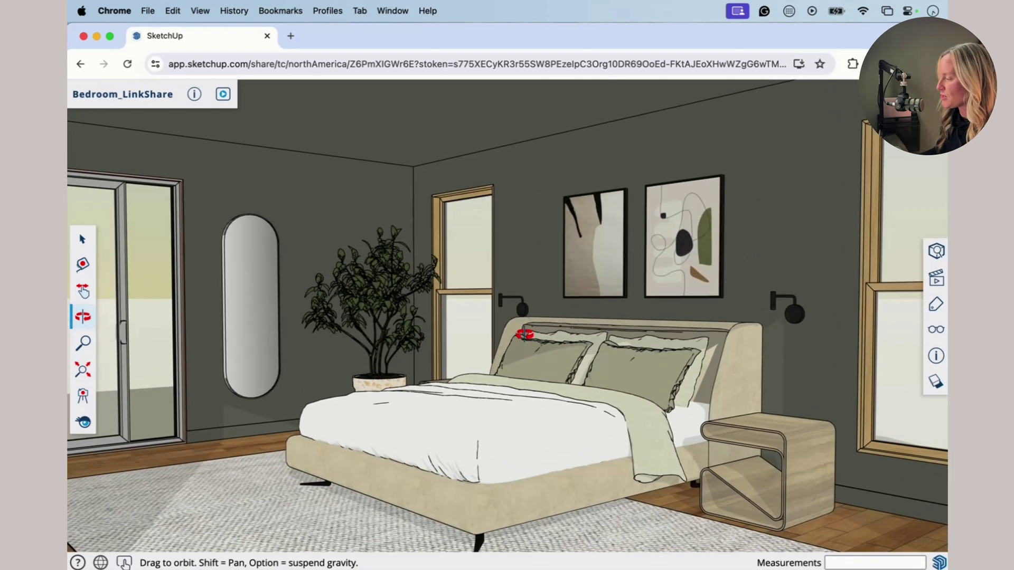
# - Step through scenes View1, View2, View3, FloorPlan, TopView3D and finally Elevation
pyautogui.click(937, 279)
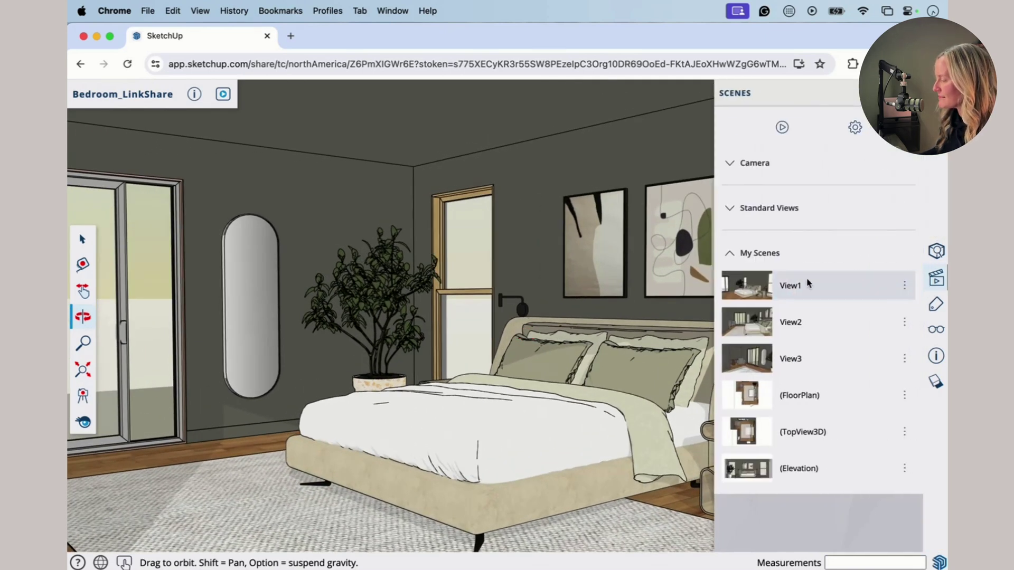
pyautogui.click(745, 290)
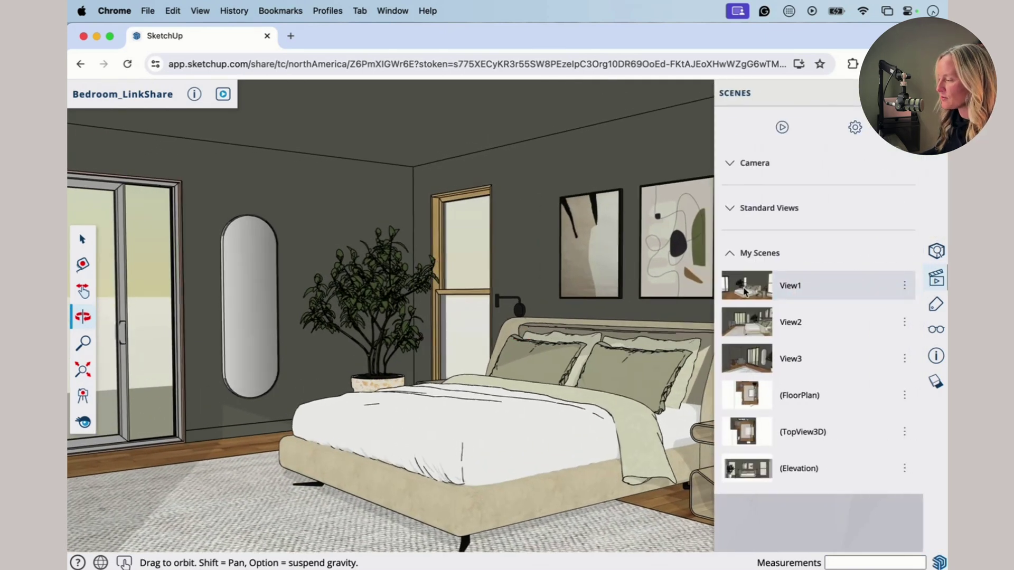
pyautogui.click(756, 328)
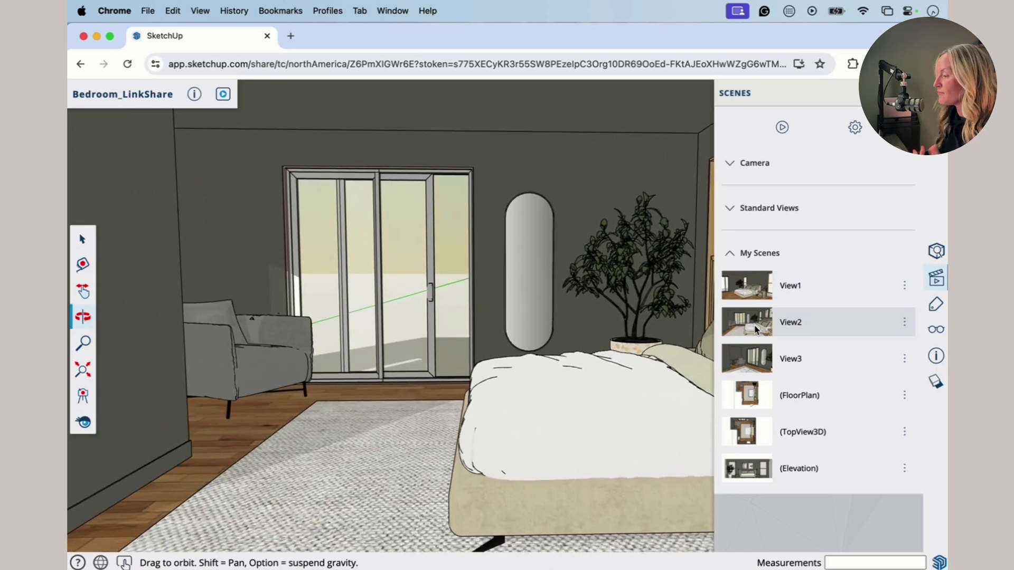
pyautogui.click(756, 356)
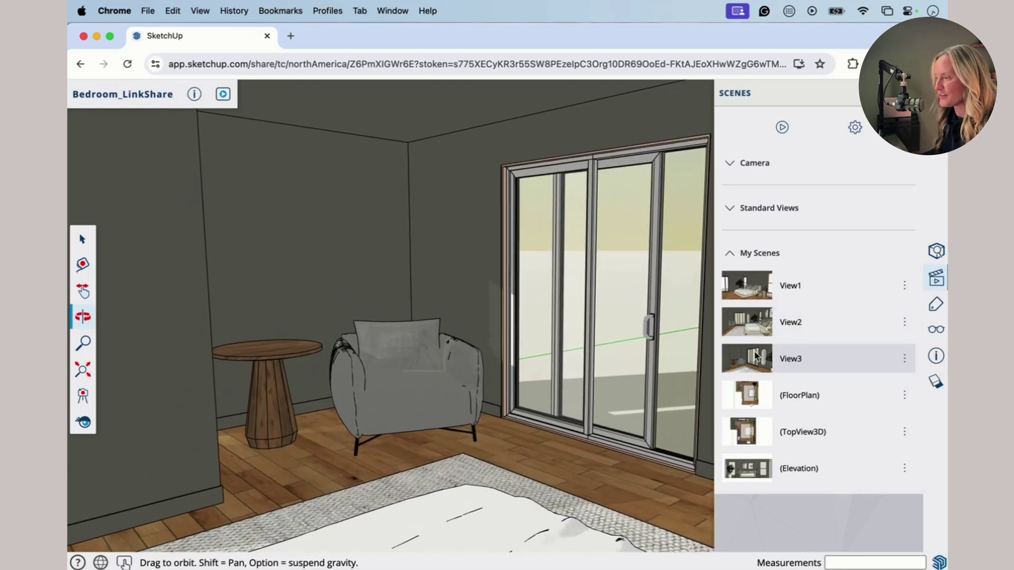
pyautogui.click(756, 401)
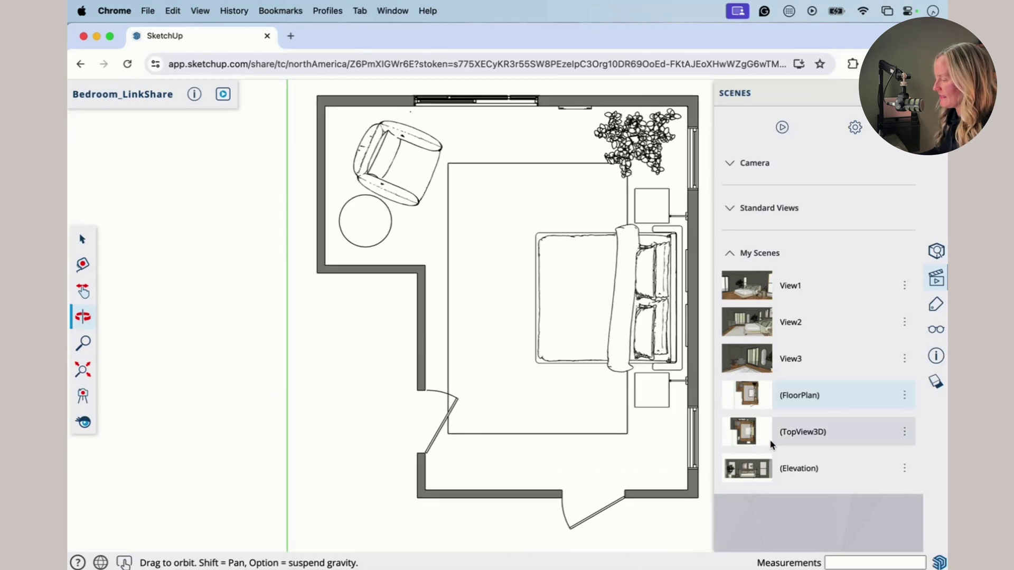
pyautogui.click(769, 434)
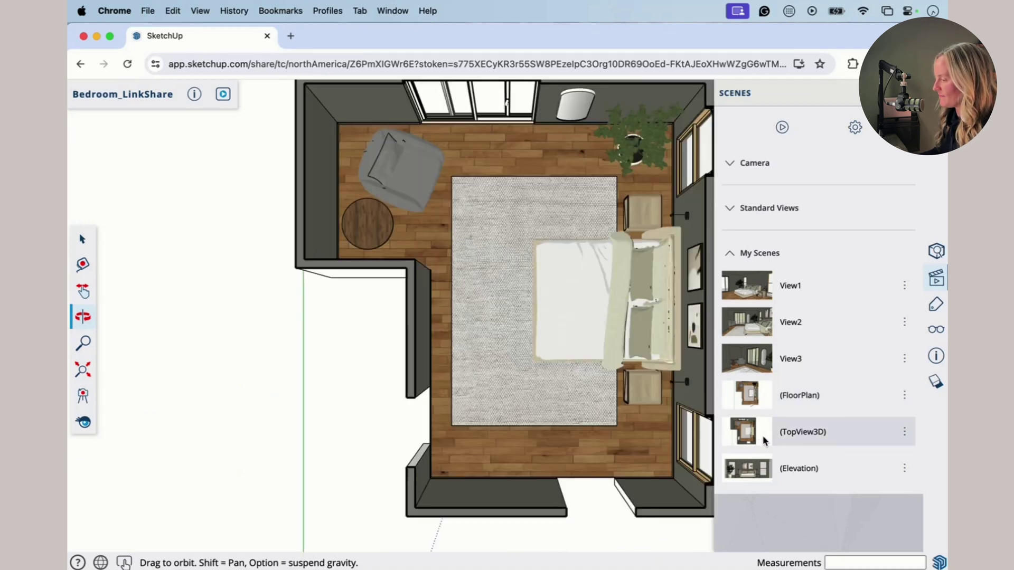
pyautogui.click(759, 471)
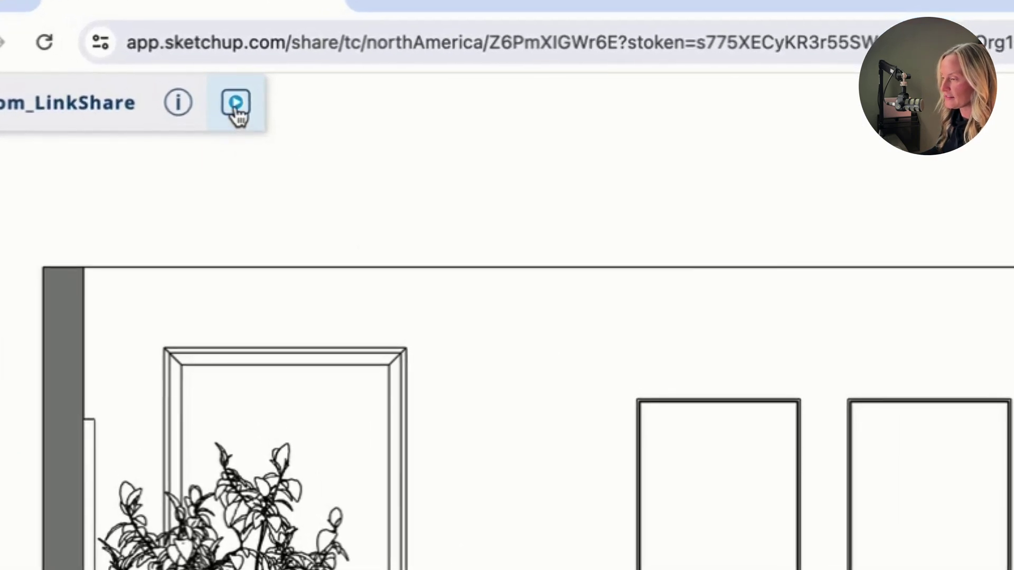
# - Start the scene presentation and jump it to View1
pyautogui.click(236, 103)
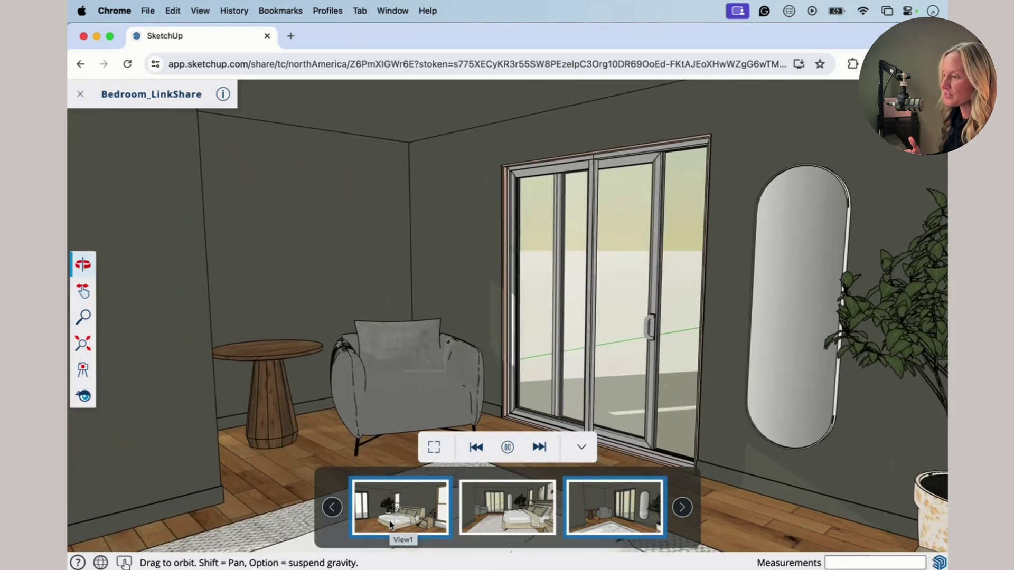
pyautogui.click(391, 525)
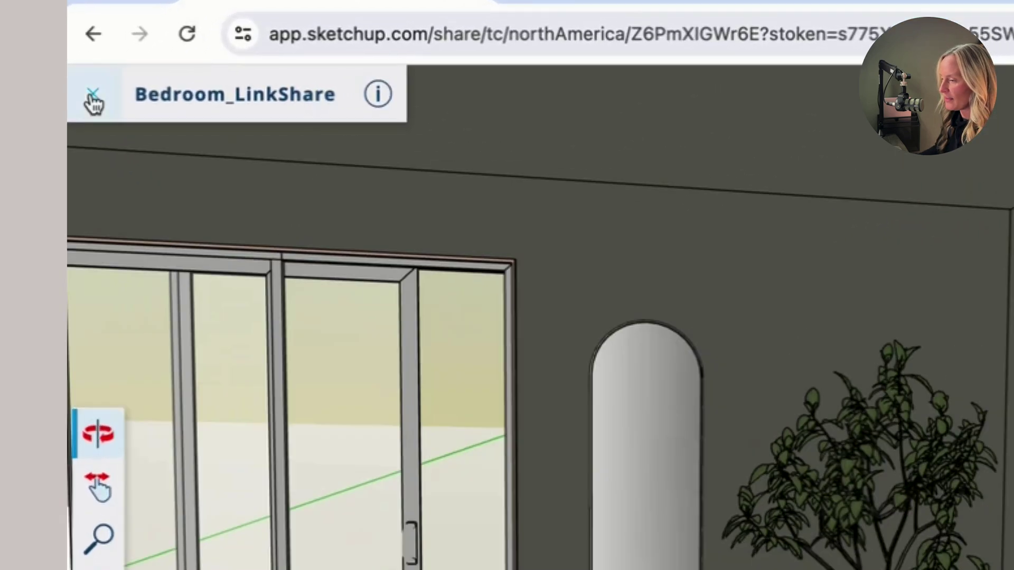
# - Restart the presentation, play the slideshow to View2, then exit full screen and close it
pyautogui.click(81, 94)
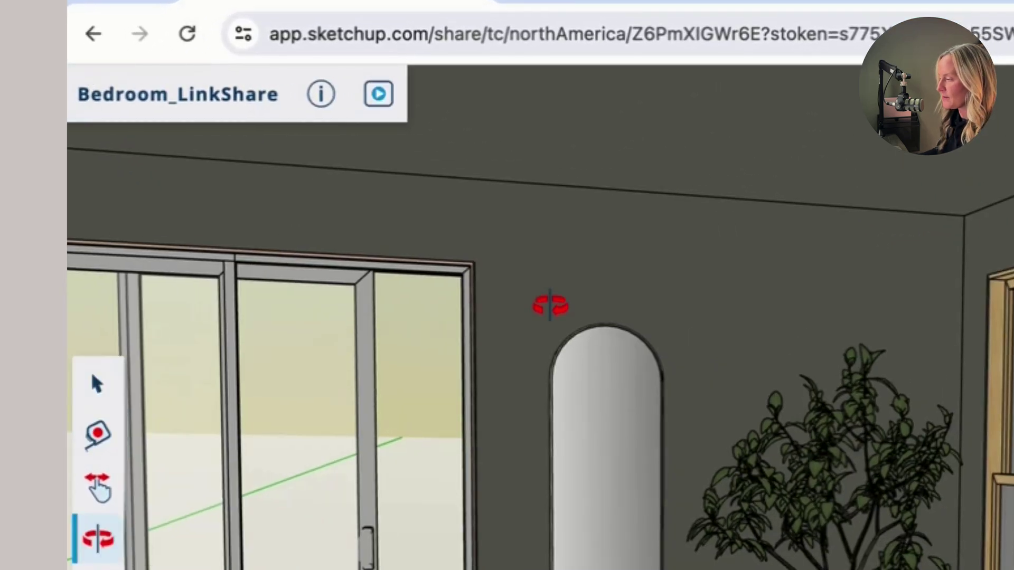
pyautogui.click(378, 94)
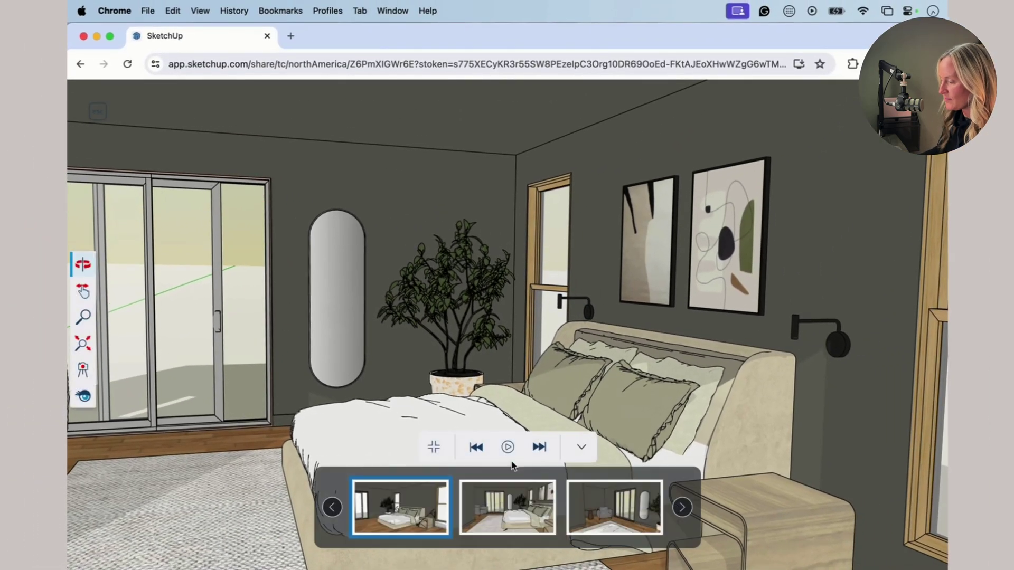
pyautogui.click(507, 449)
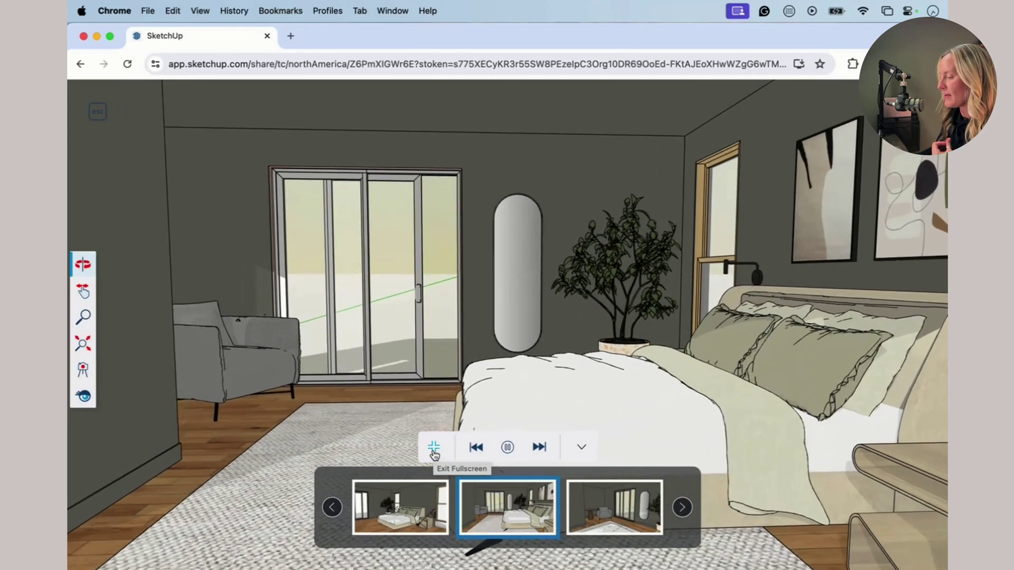
pyautogui.click(433, 448)
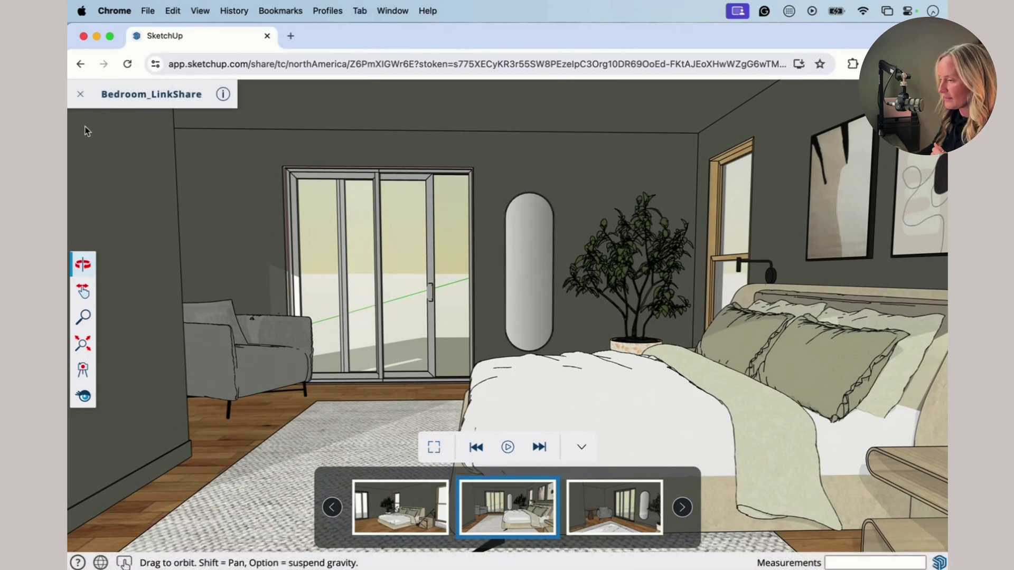
pyautogui.click(80, 94)
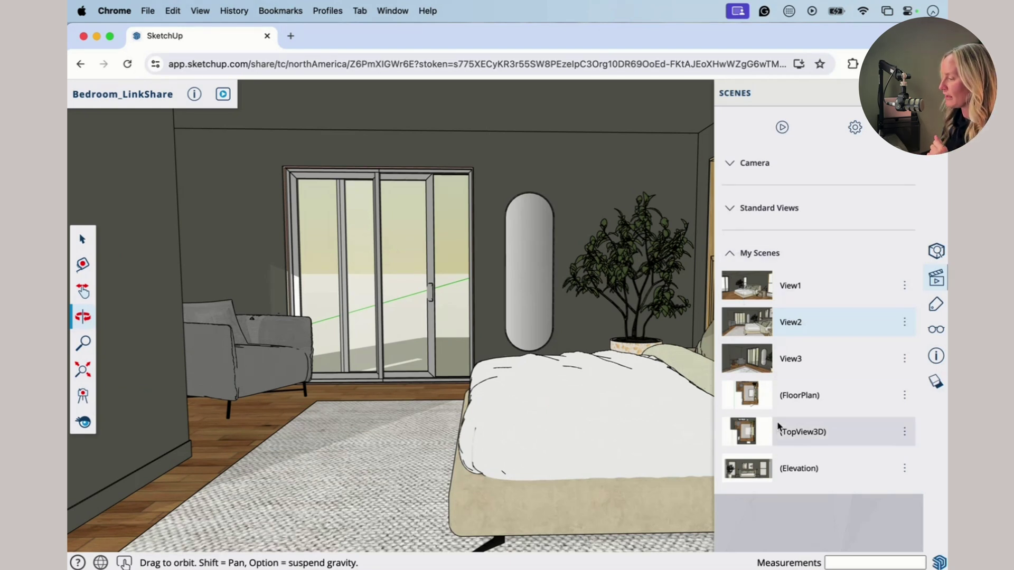
# - Switch the view to the saved FloorPlan scene for a top-down view of the bedroom
pyautogui.click(750, 402)
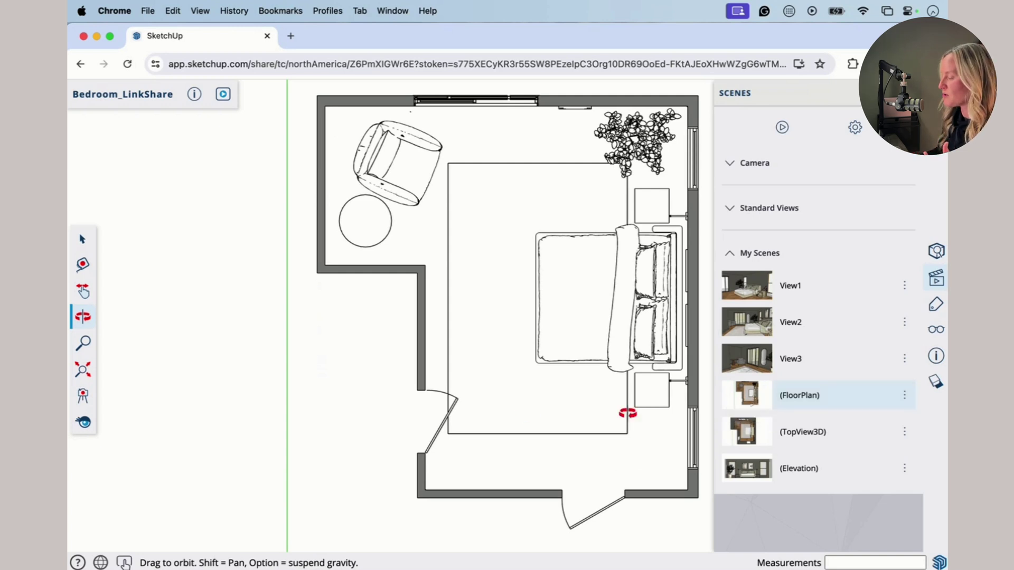
# - Use the Tape Measure to measure along the left wall and the 4' 3 1/2" alcove width
pyautogui.click(83, 264)
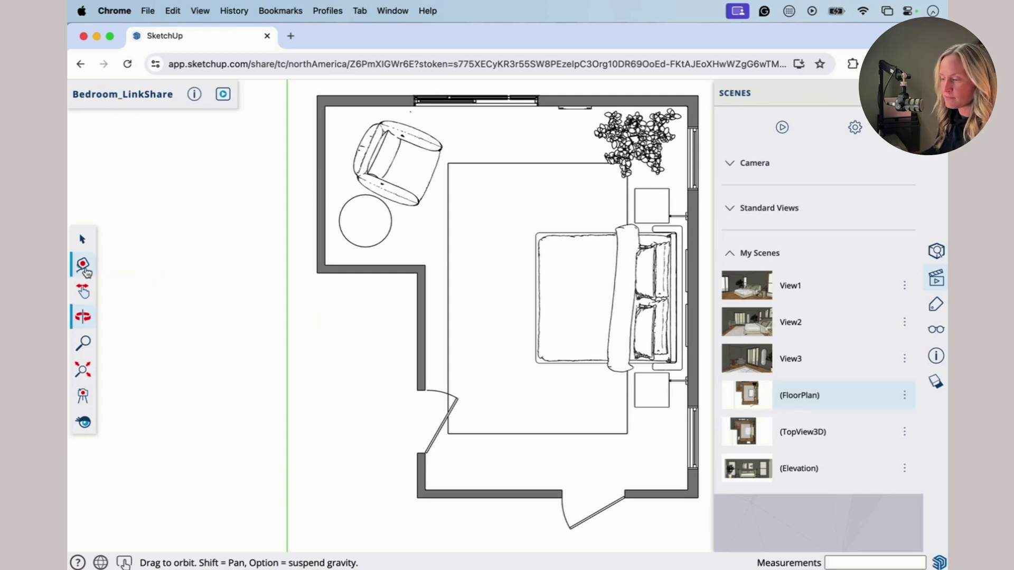
pyautogui.click(345, 273)
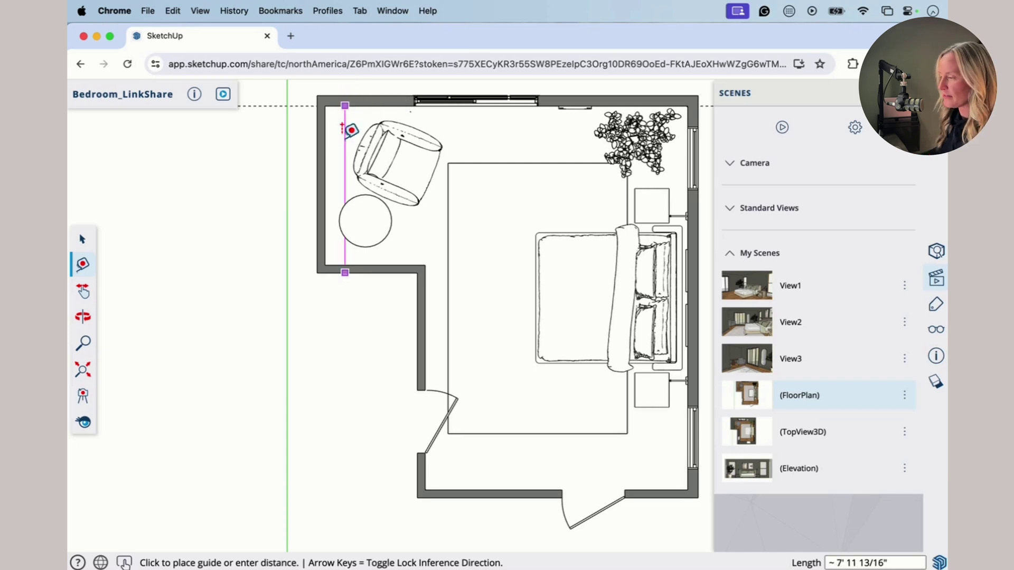
pyautogui.click(362, 88)
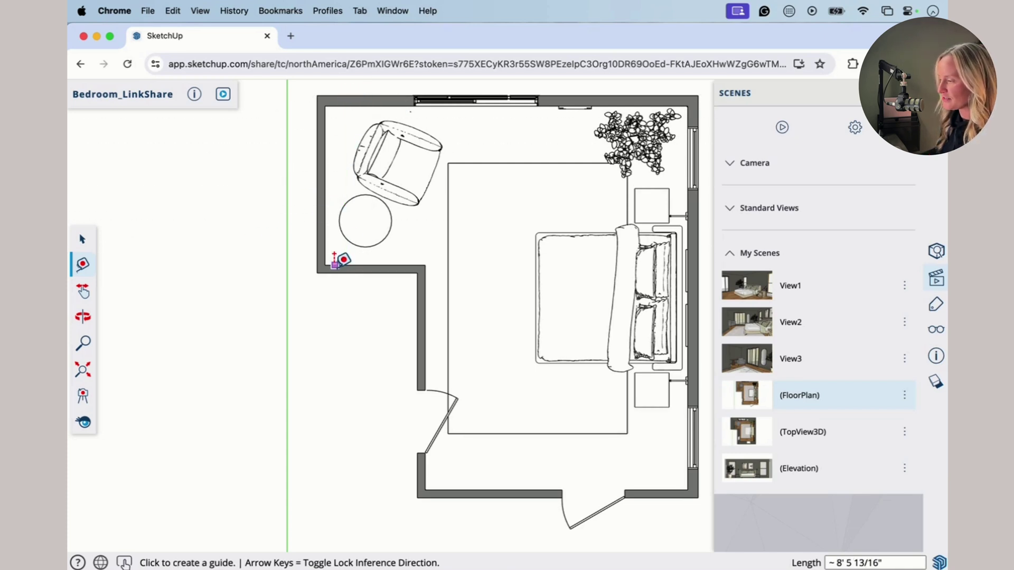
pyautogui.click(323, 247)
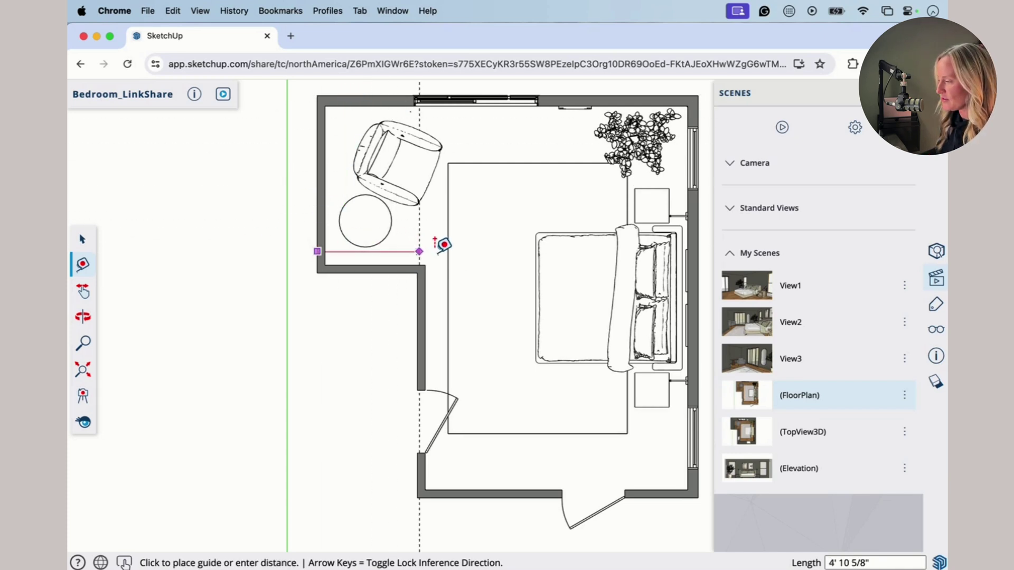
pyautogui.click(416, 293)
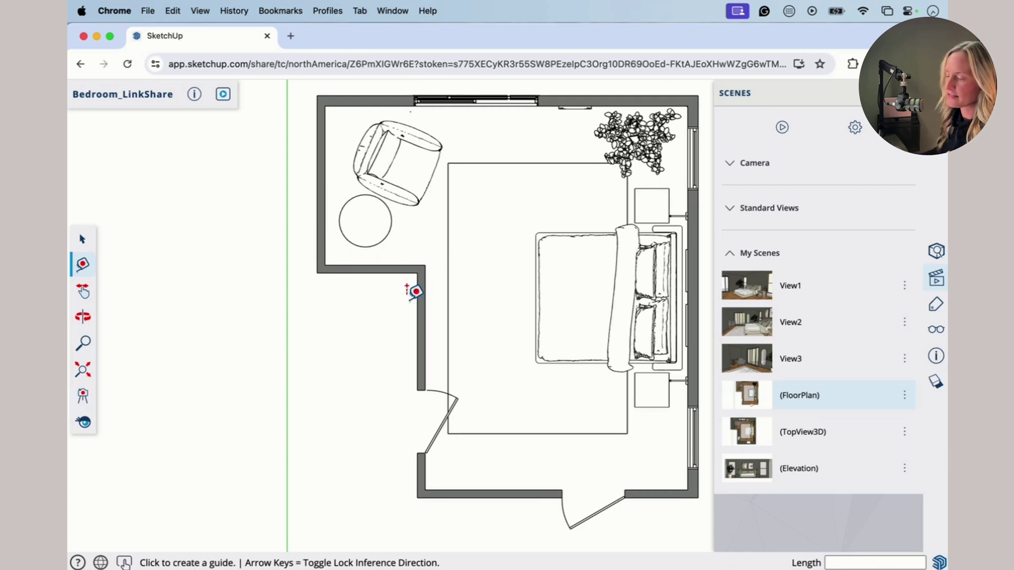
# - Cancel two further unfinished measurements, leaving no guides, and return to the Select tool
pyautogui.click(421, 290)
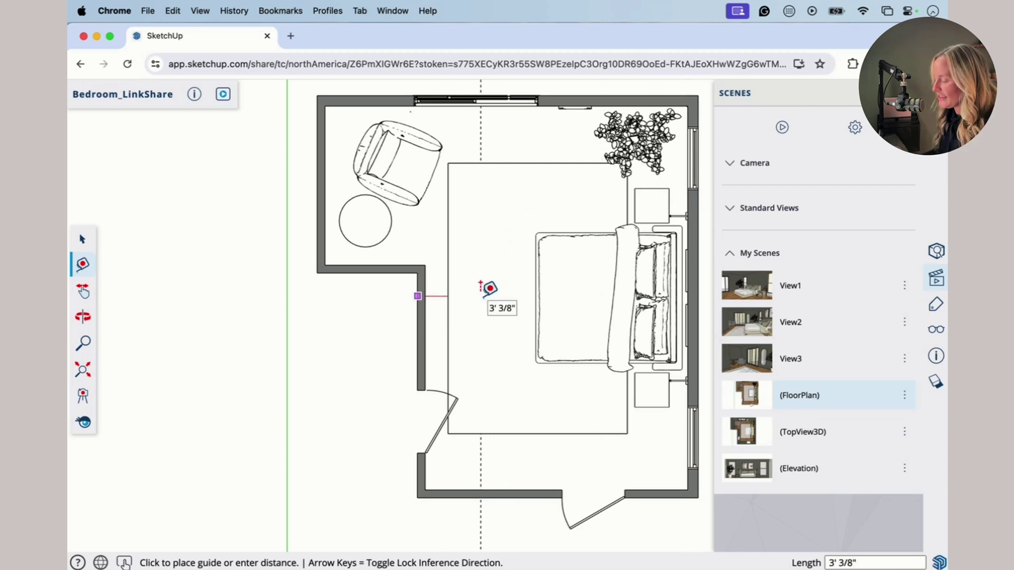
pyautogui.press('Escape')
pyautogui.click(466, 489)
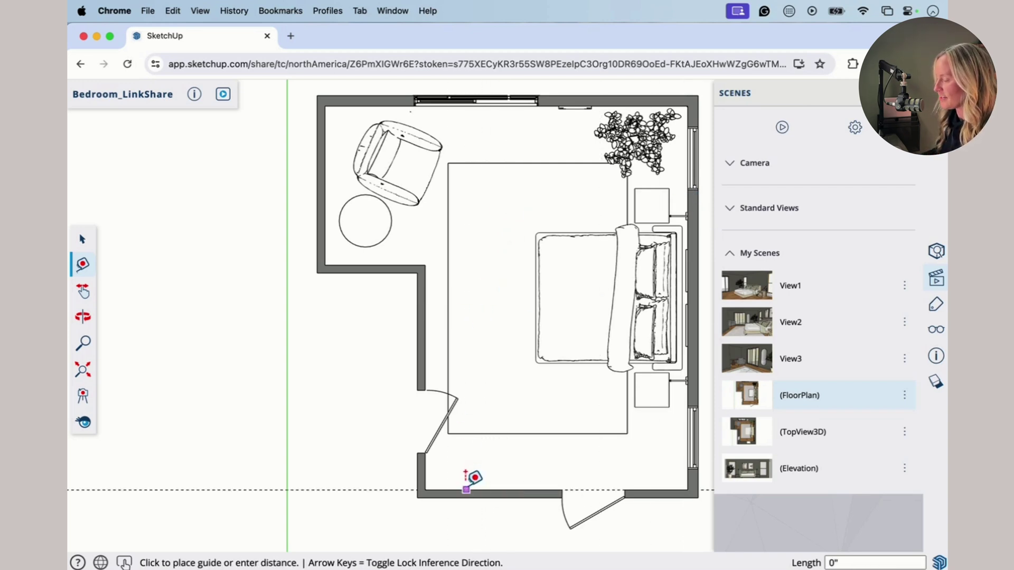
pyautogui.press('Escape')
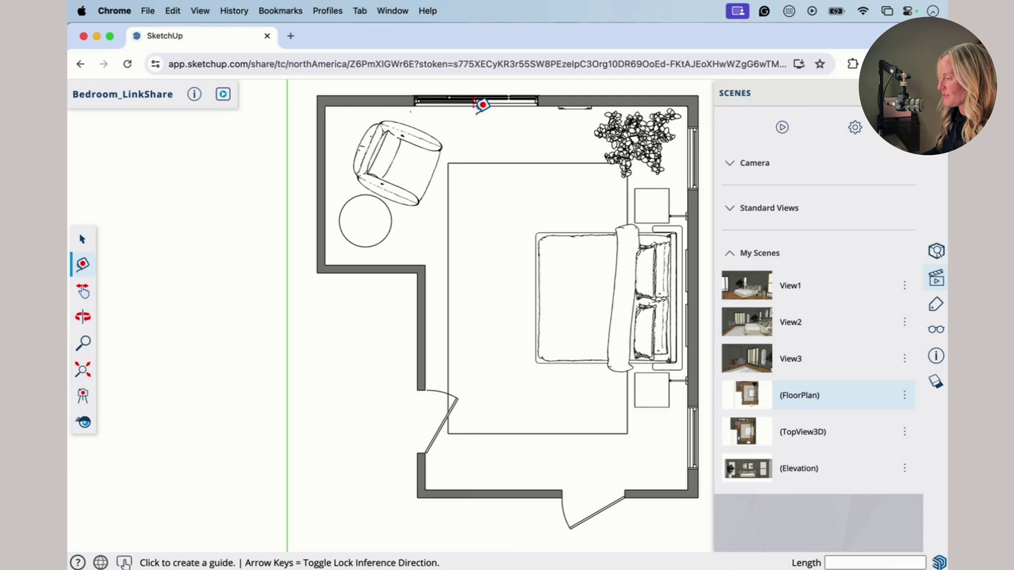
pyautogui.press('space')
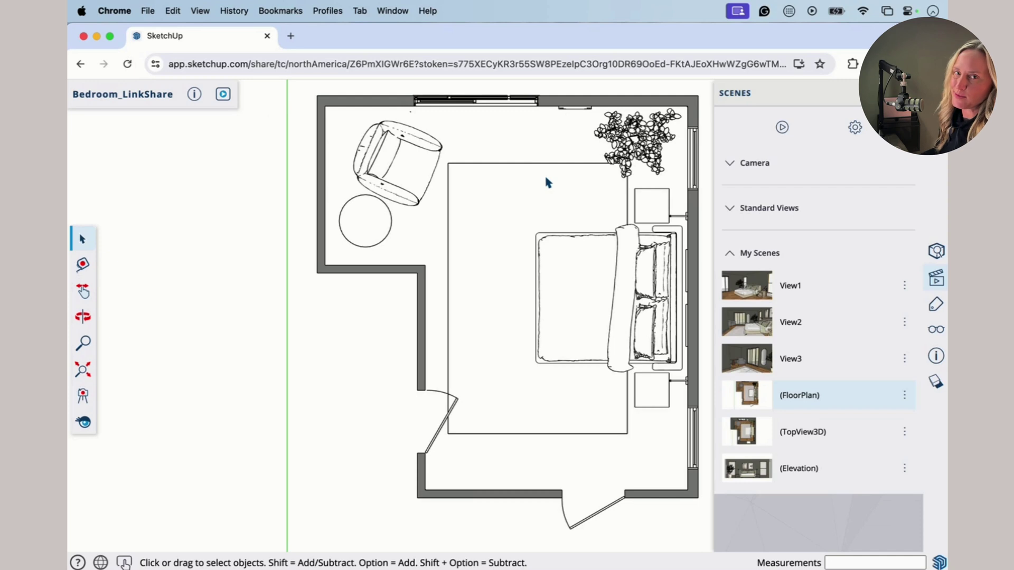
# - Close the Scenes panel so the FloorPlan drawing fills the view
pyautogui.click(936, 278)
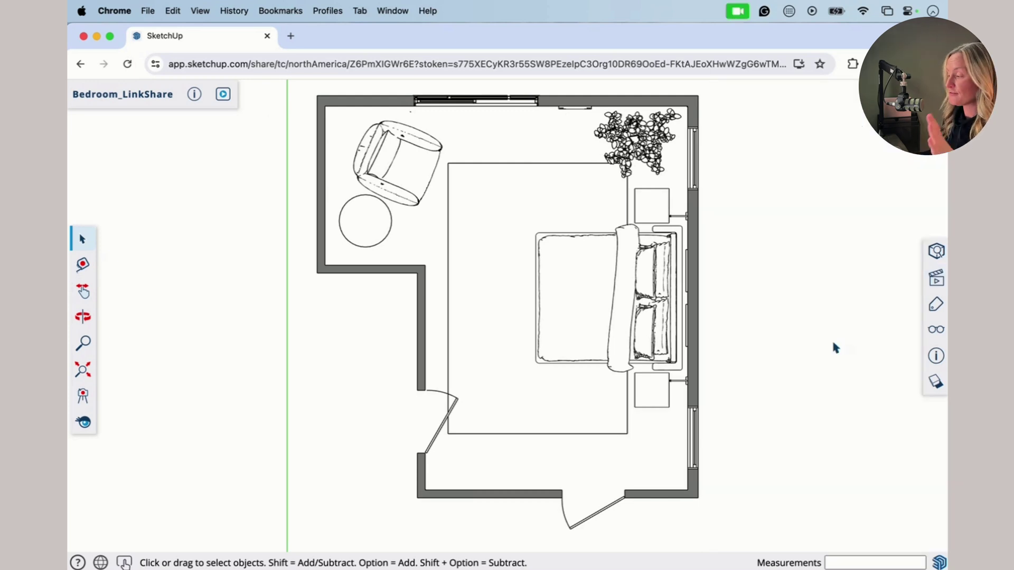